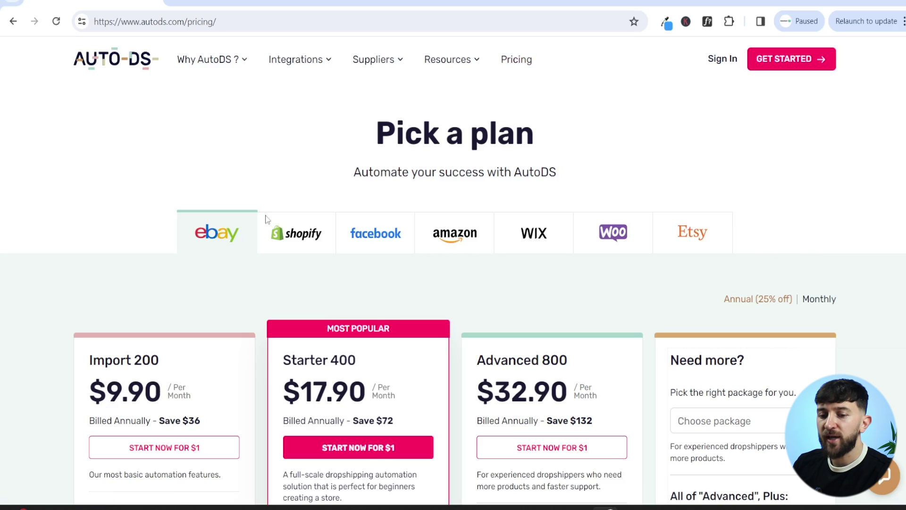
Step: Examine the AutoDS pricing plans for eBay, comparing the features of the Import 200, Starter 400 and Advanced 800 plans
scroll(95, 264, "down", 1)
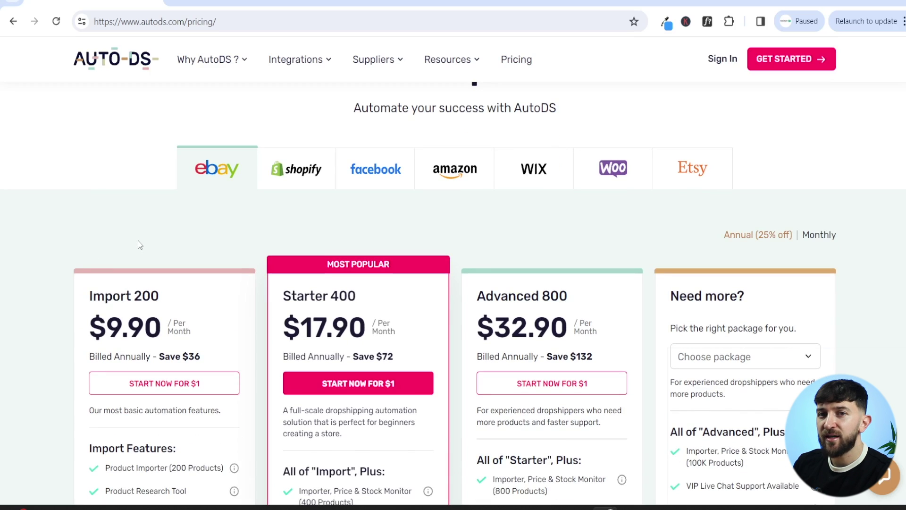
scroll(158, 250, "down", 1)
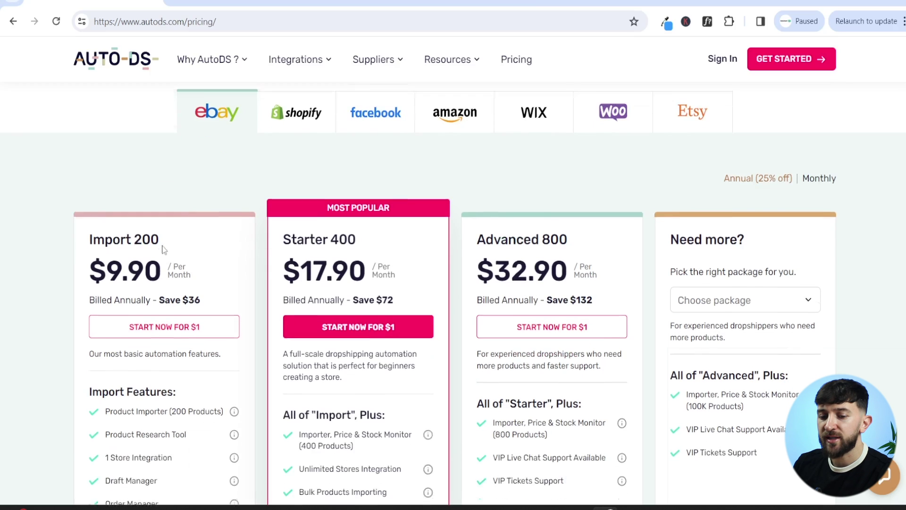
scroll(179, 234, "down", 2)
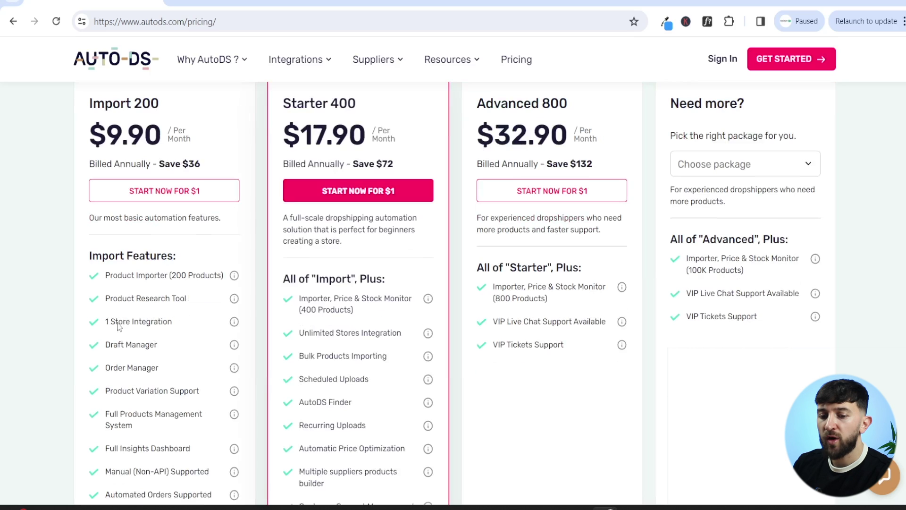
scroll(147, 298, "down", 2)
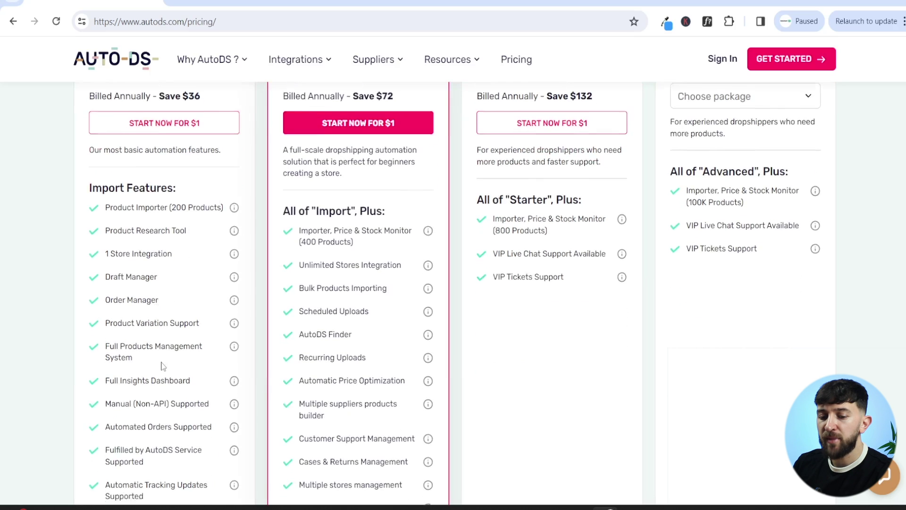
scroll(145, 298, "down", 2)
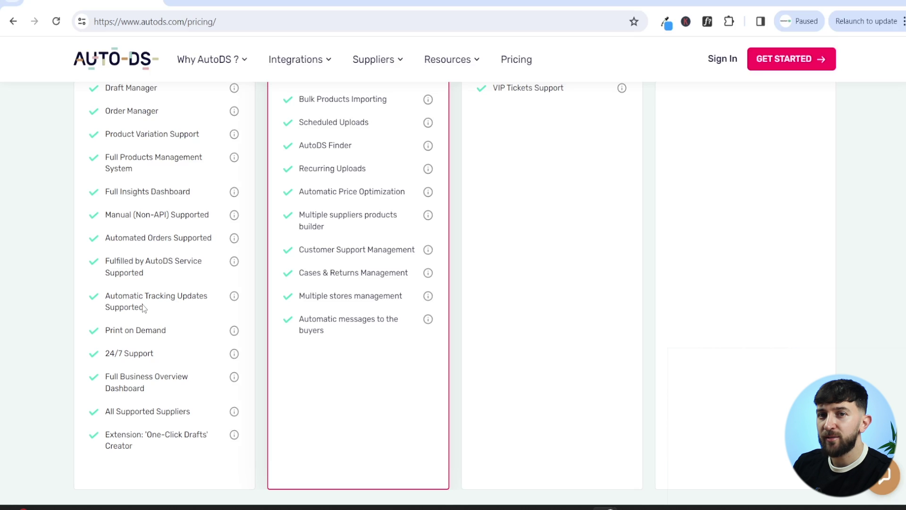
scroll(287, 300, "up", 2)
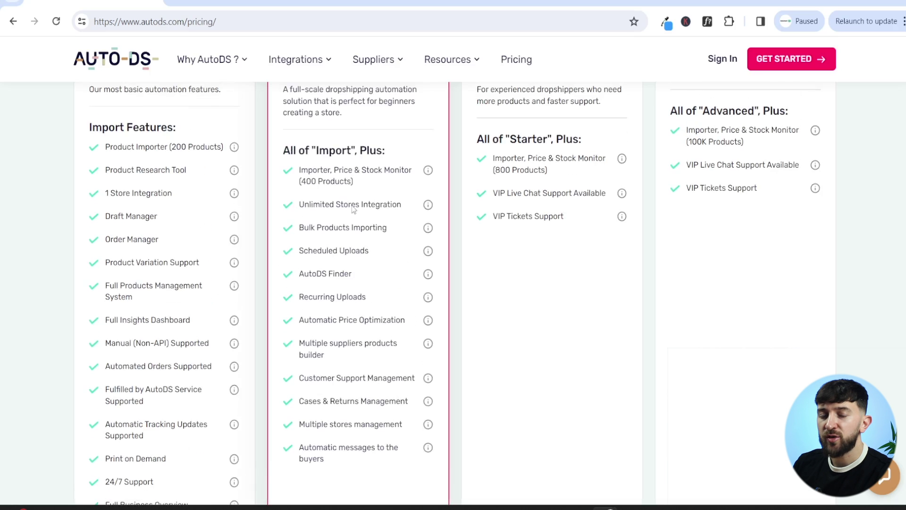
scroll(370, 240, "up", 4)
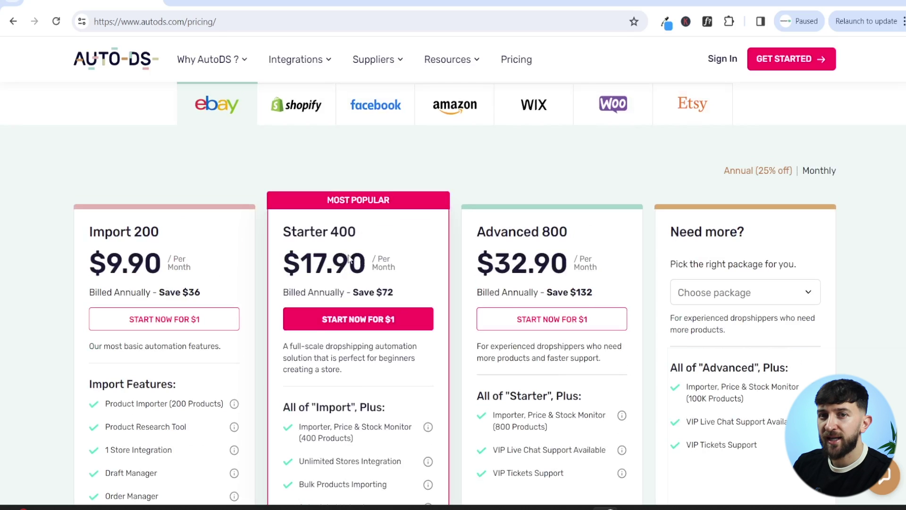
scroll(354, 257, "up", 2)
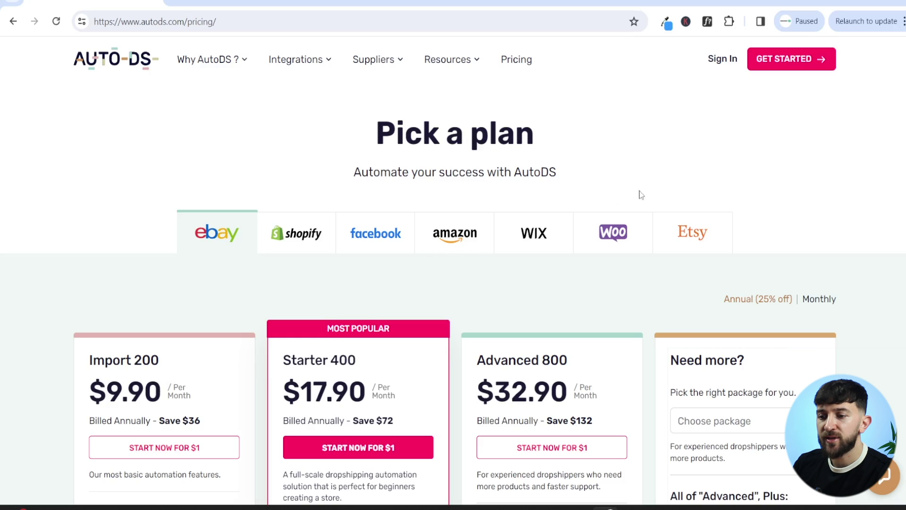
Step: Sign in to the AutoDS platform
left_click(723, 59)
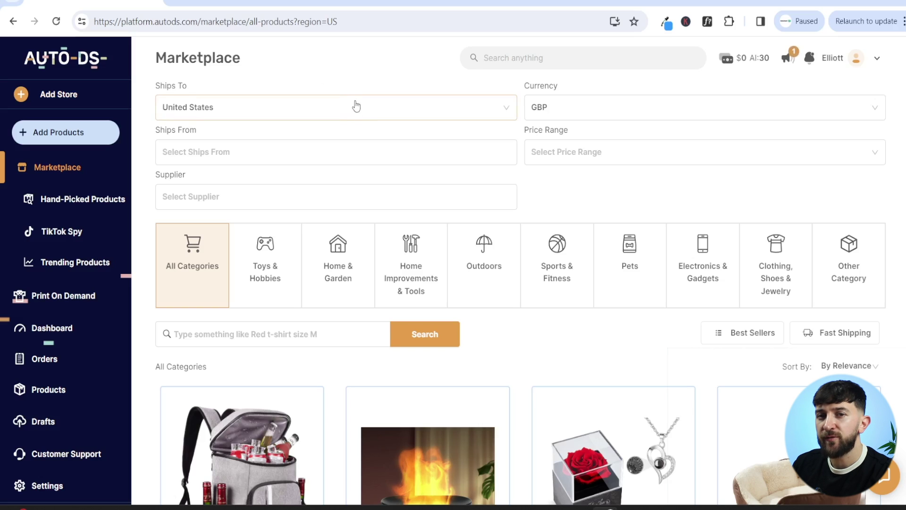
Step: Switch to eBay's business accounts page, start creating an account and choose the Business account type
left_click(270, 9)
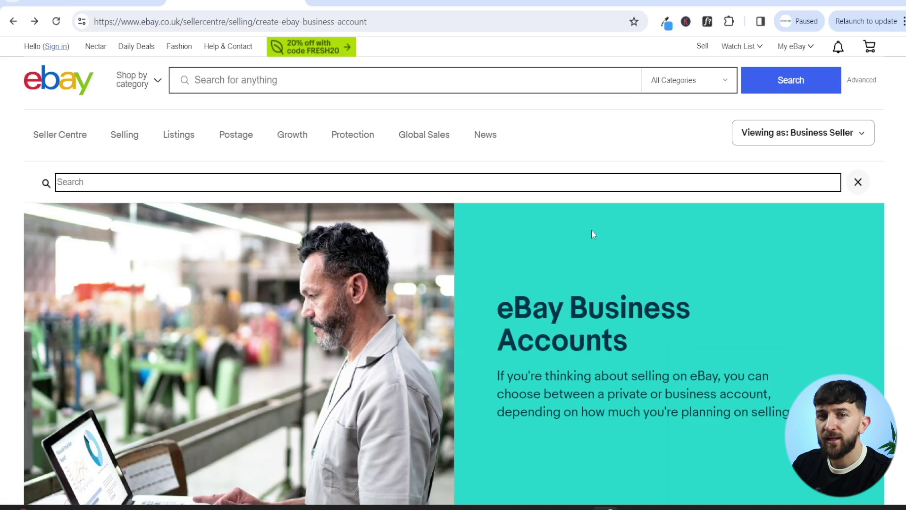
scroll(592, 224, "down", 15)
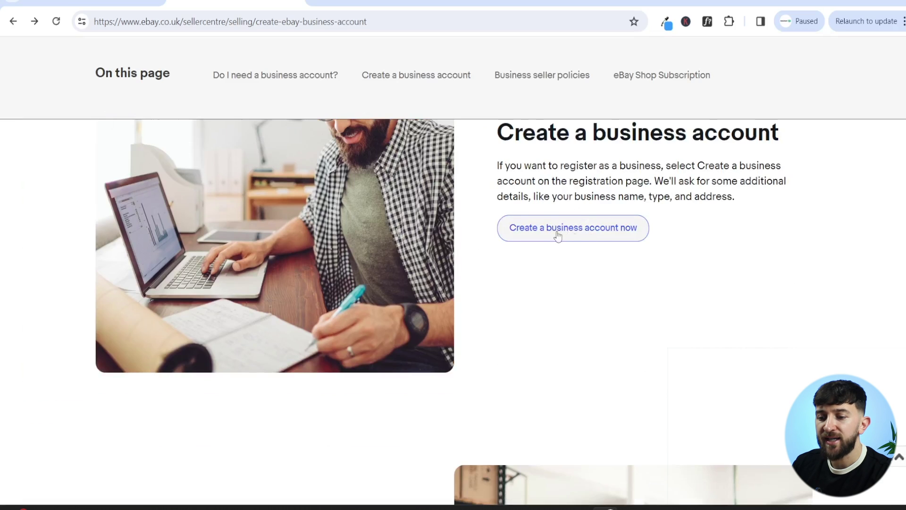
left_click(576, 235)
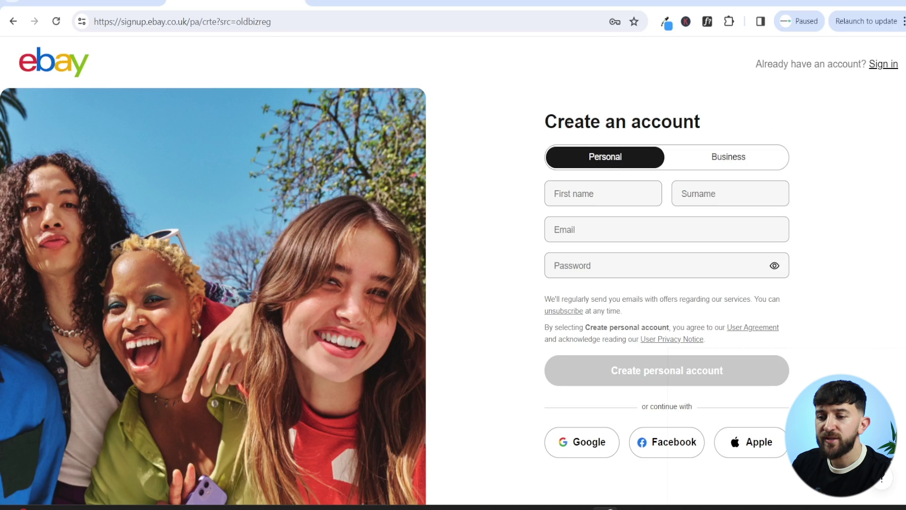
left_click(737, 158)
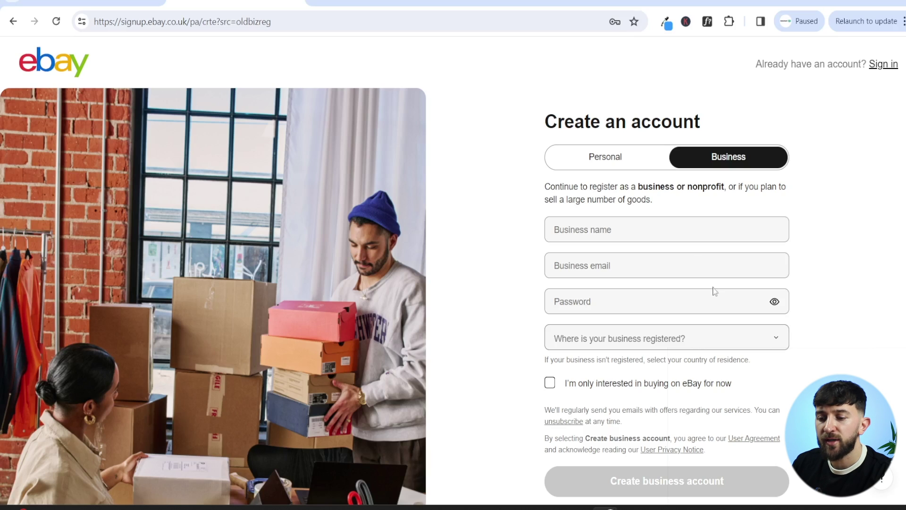
Step: Look through the countries offered for where the business is registered, and leave the choice empty
left_click(678, 343)
scroll(676, 203, "down", 20)
scroll(675, 203, "down", 15)
left_click(865, 259)
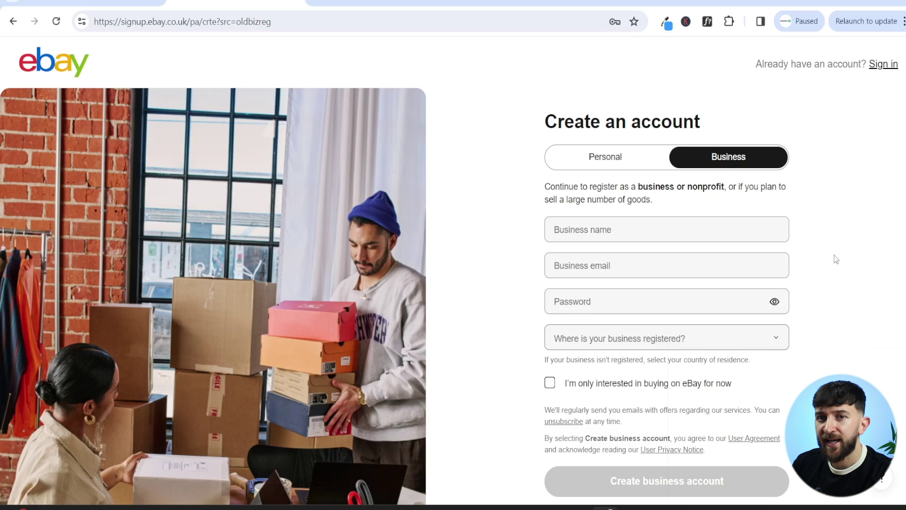
Step: Sign in to the existing eBay account and open its Selling overview
left_click(884, 65)
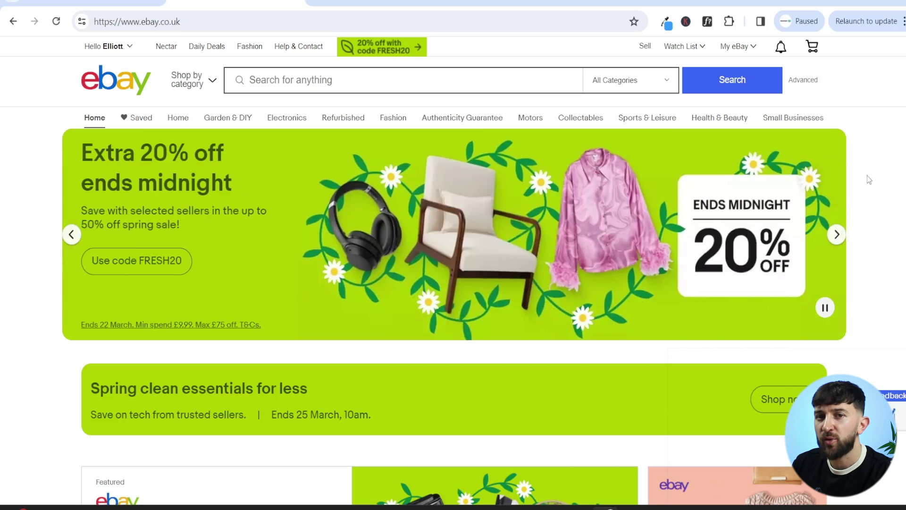
mouse_move(749, 47)
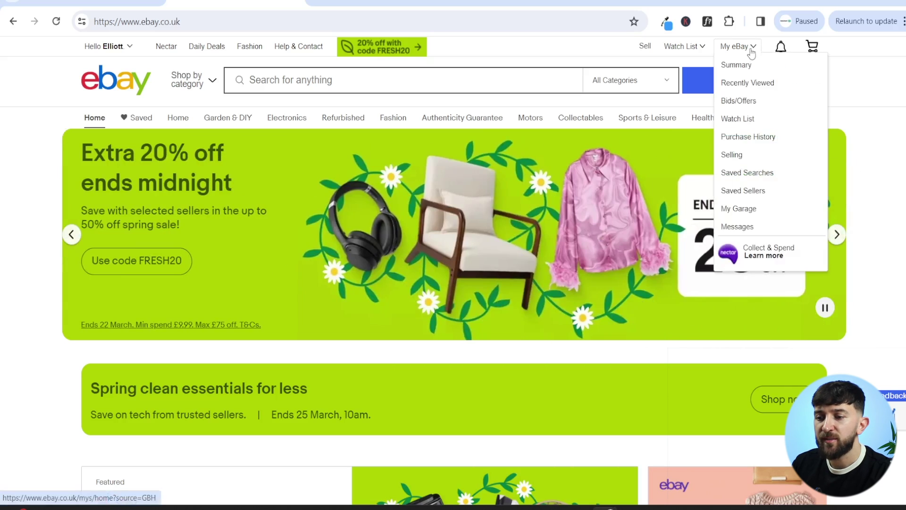
left_click(739, 160)
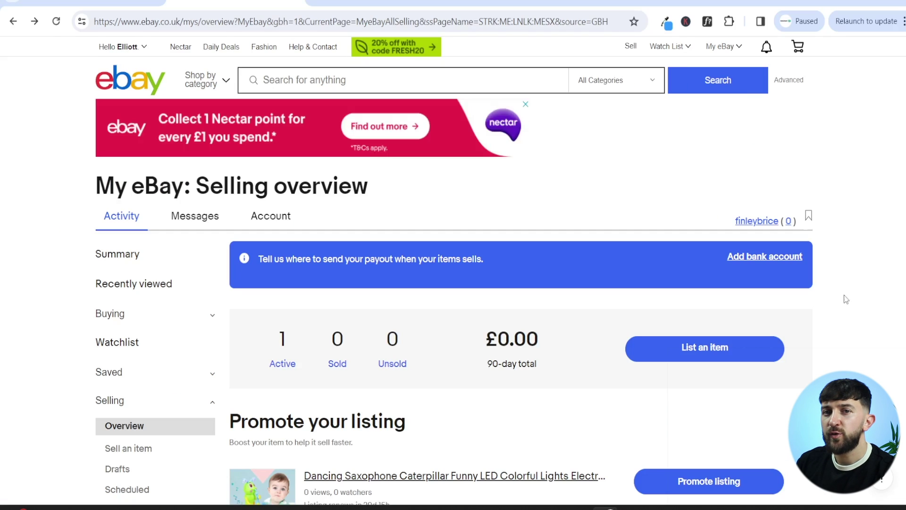
Step: Open the seller account's Payments page and go to its payout notice
scroll(855, 265, "down", 4)
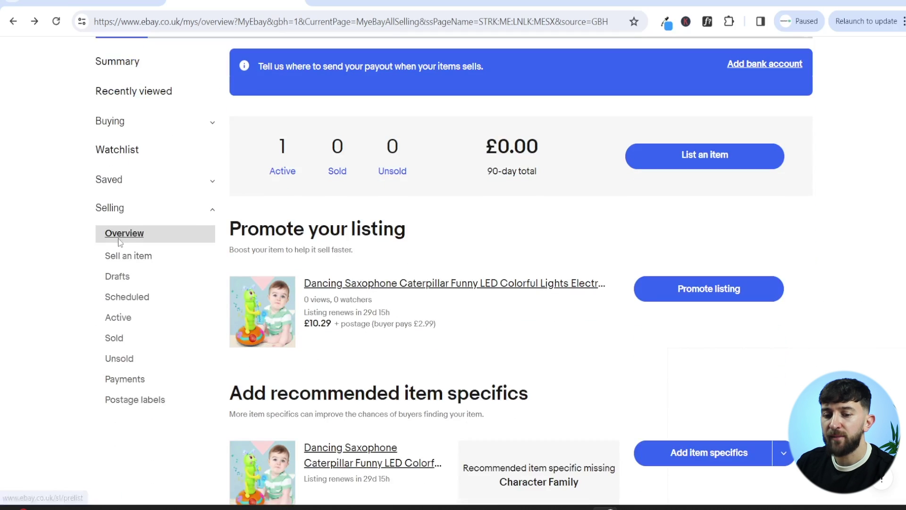
left_click(135, 382)
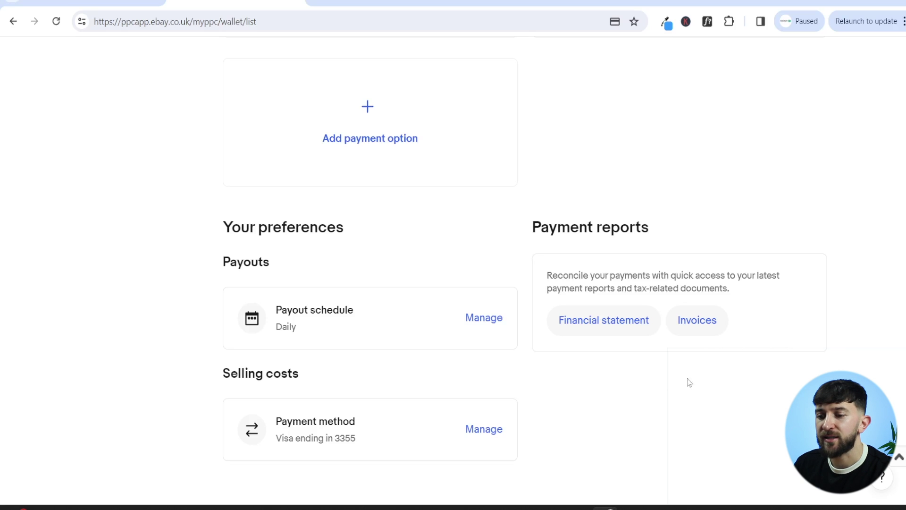
scroll(746, 401, "up", 10)
scroll(747, 401, "up", 4)
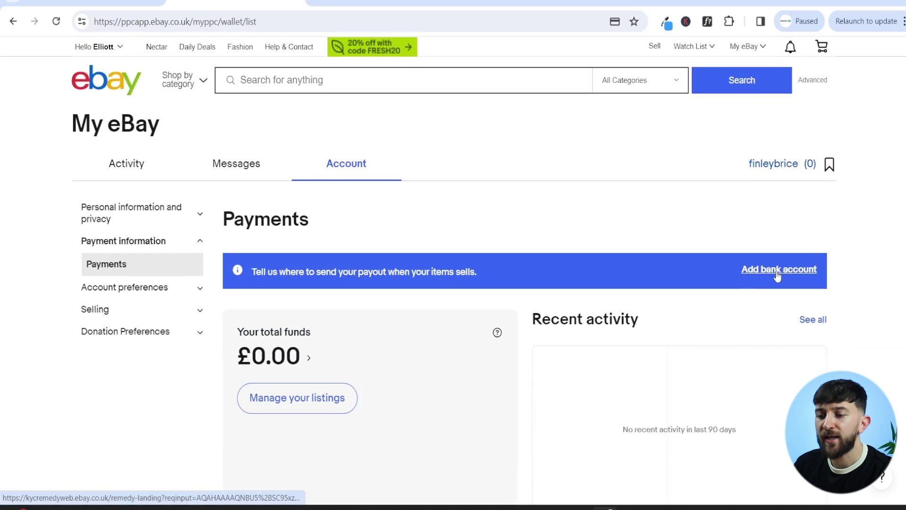
Step: Add a bank account for payouts and submit the completed bank details
left_click(777, 270)
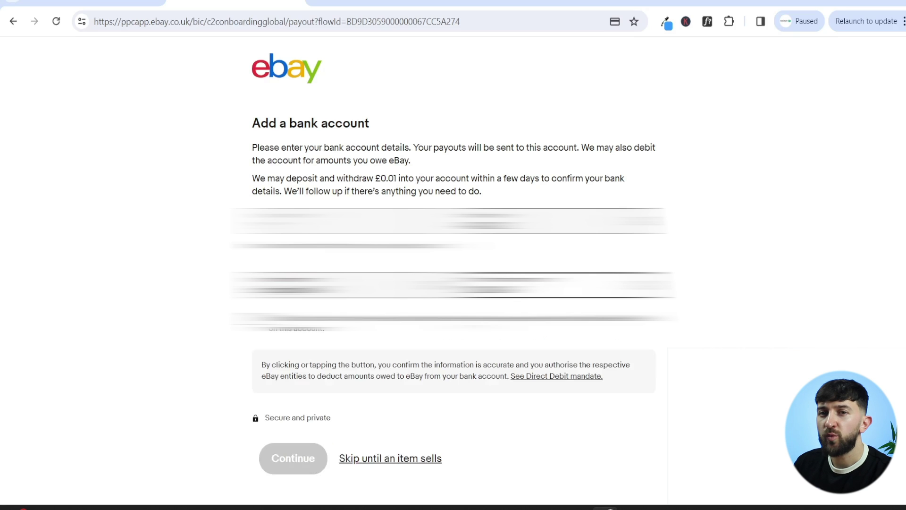
left_click(400, 330)
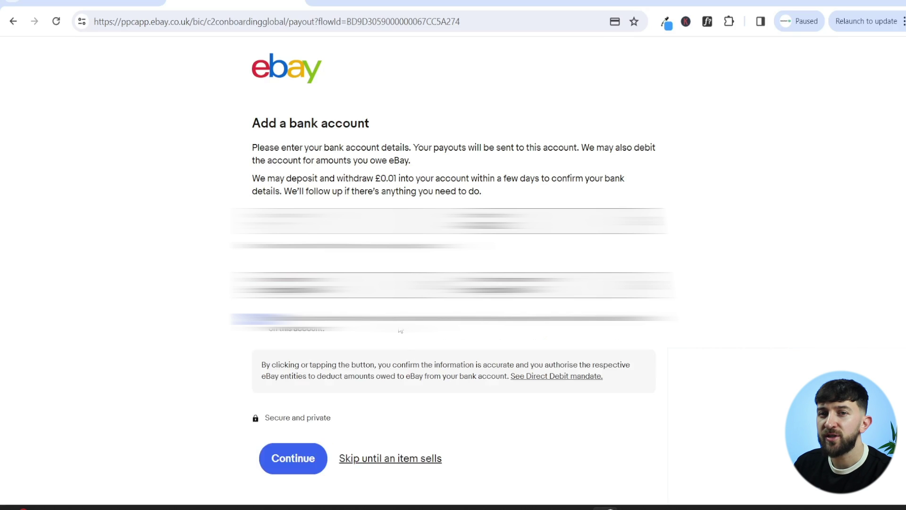
left_click(304, 460)
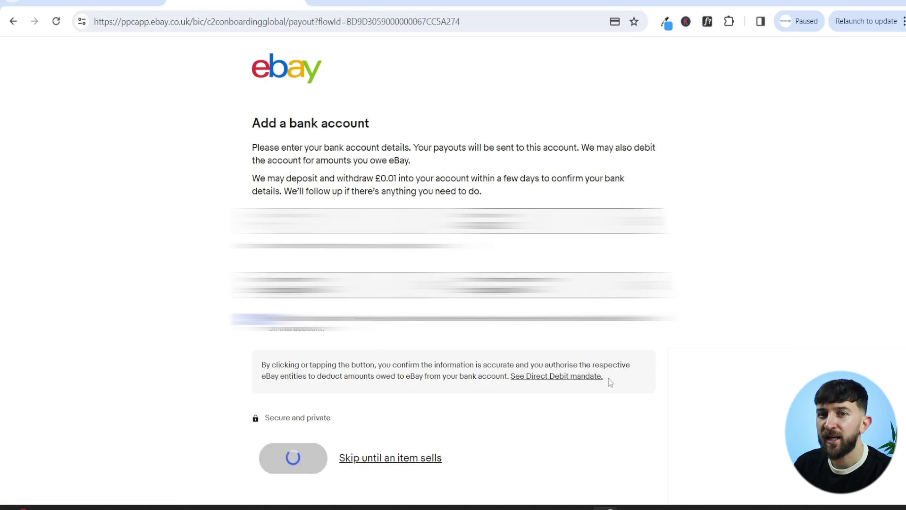
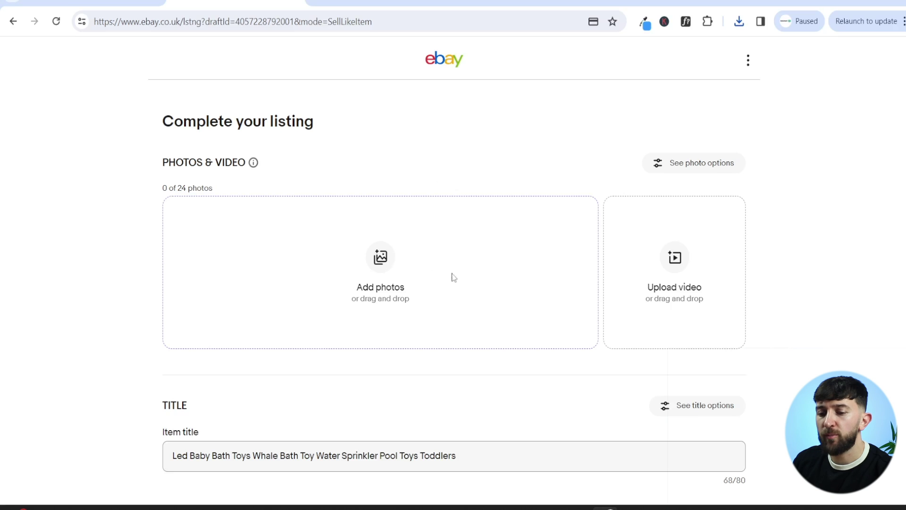
Step: Upload the four whale bath toy photos to the listing and move the Bath Toy photo from main to second place
left_click(412, 264)
left_click_drag(667, 288, 297, 141)
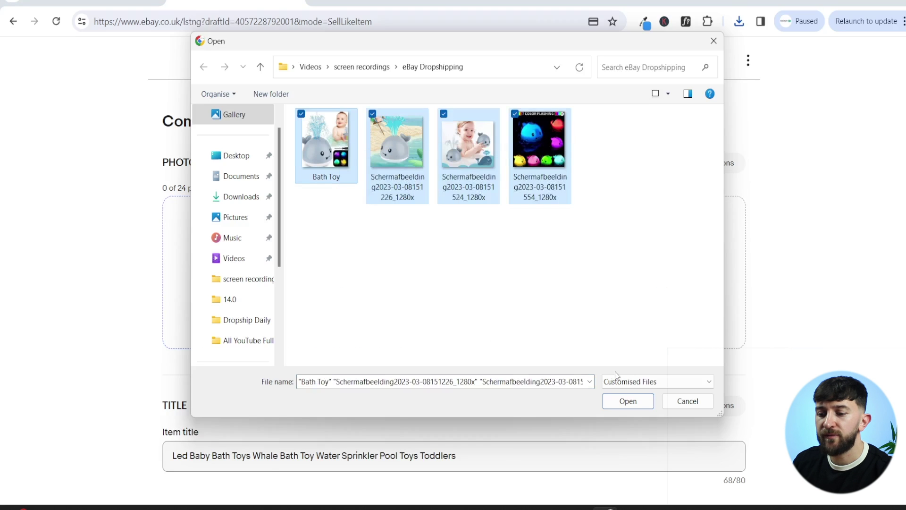
left_click(628, 402)
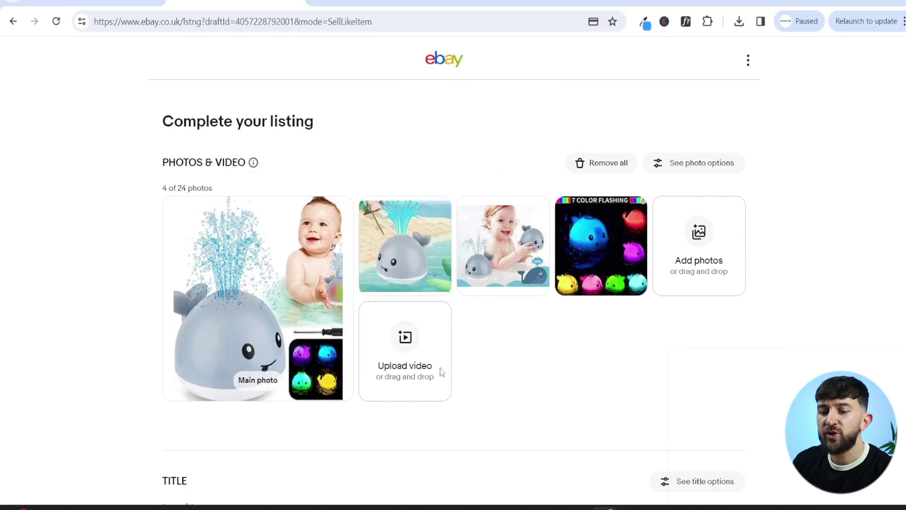
left_click_drag(306, 273, 437, 248)
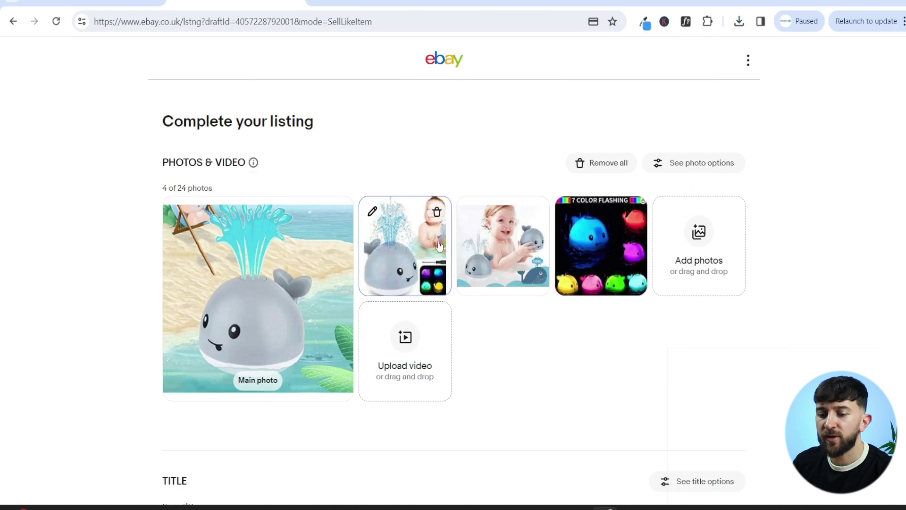
Step: Review the listing's title, item category, item specifics and condition
scroll(597, 331, "down", 6)
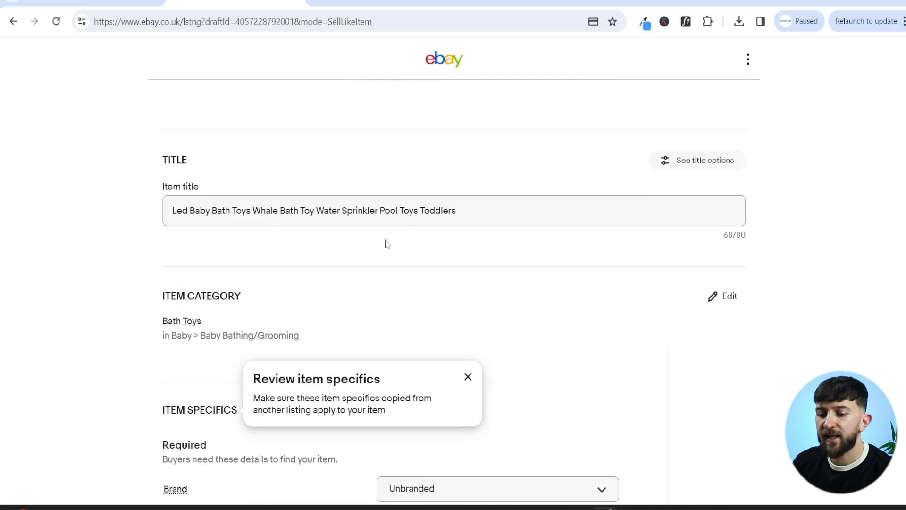
scroll(517, 245, "down", 4)
scroll(522, 229, "down", 3)
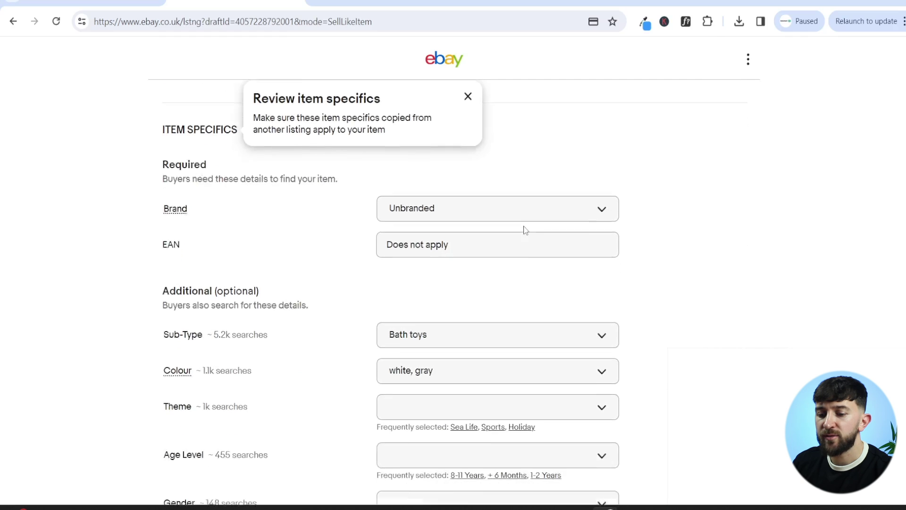
scroll(356, 217, "down", 1)
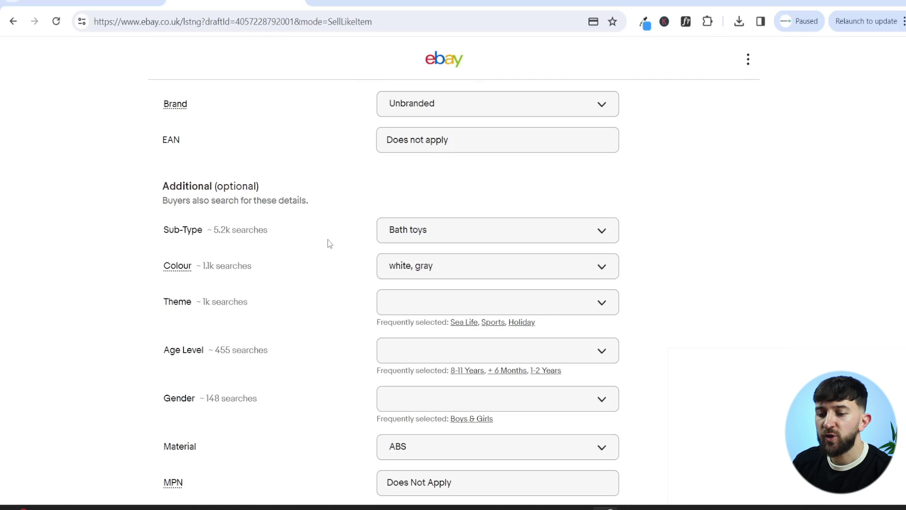
scroll(327, 243, "down", 3)
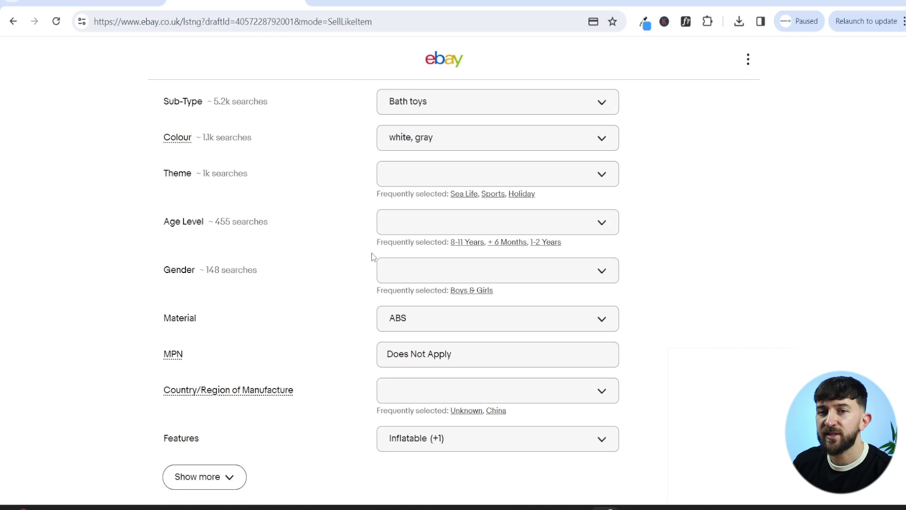
scroll(357, 235, "down", 5)
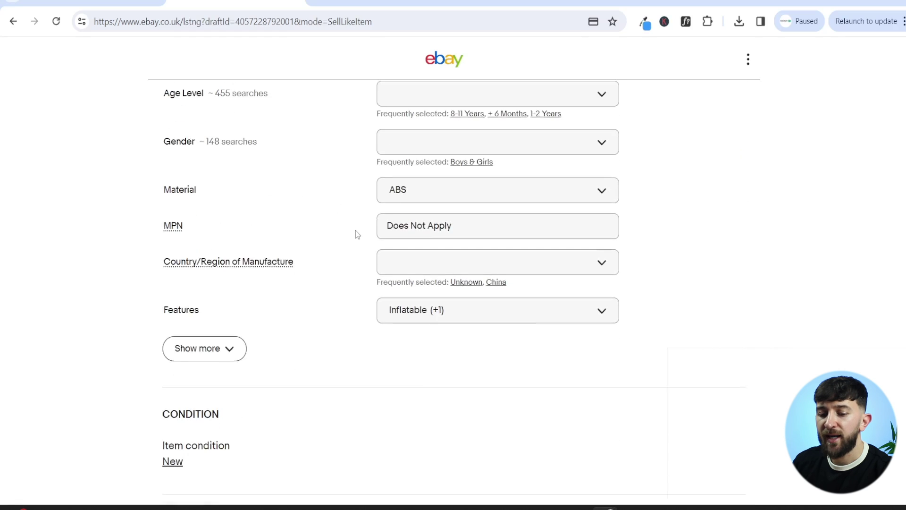
scroll(355, 230, "down", 4)
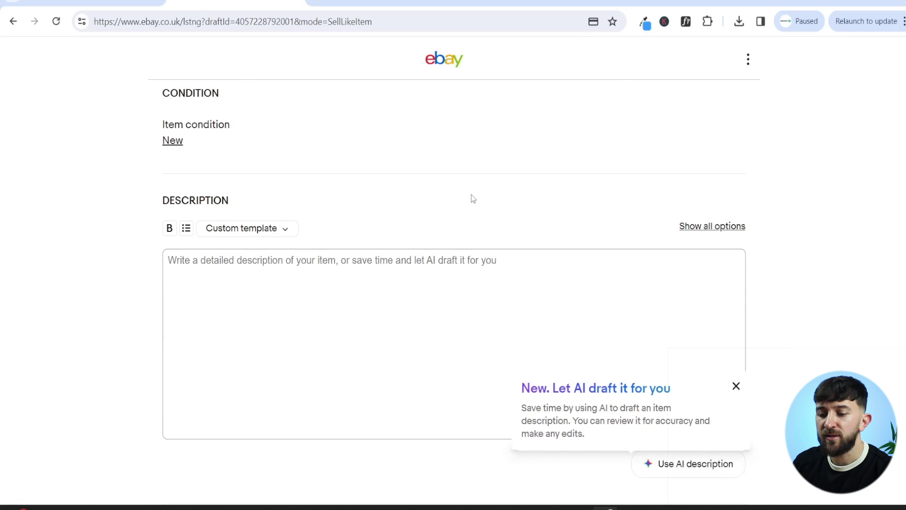
Step: Dismiss the AI drafting tip and generate the listing's description with AI
left_click(300, 289)
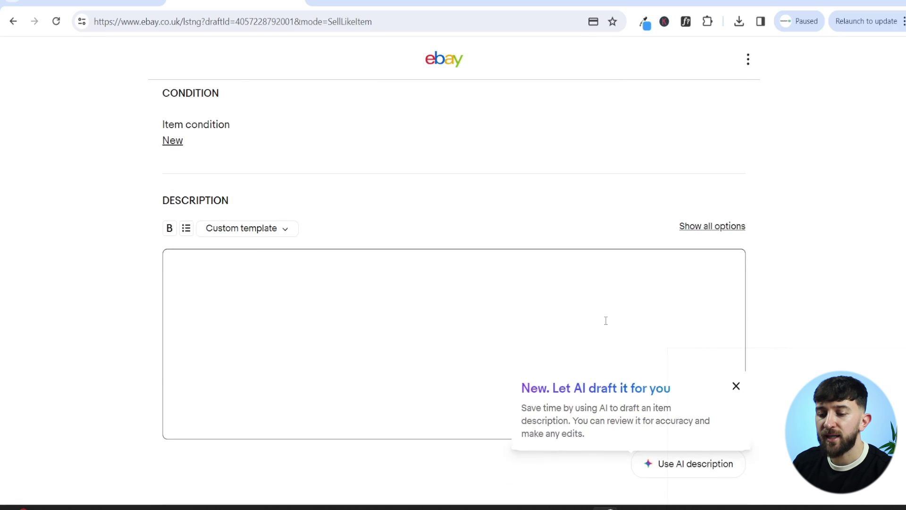
left_click(737, 386)
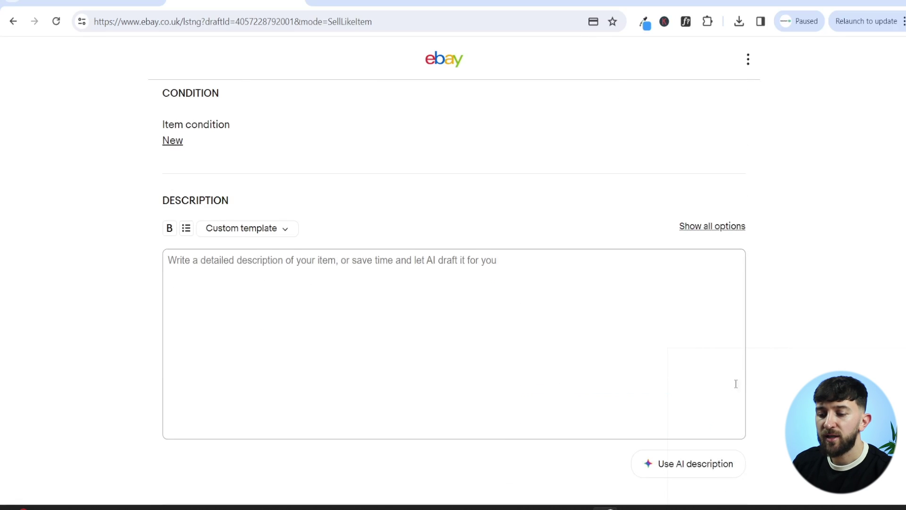
left_click(699, 472)
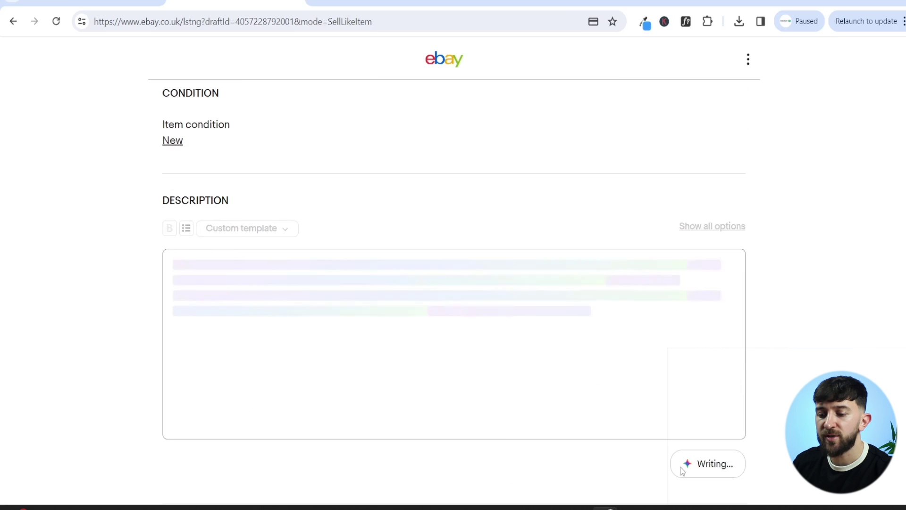
scroll(792, 298, "down", 5)
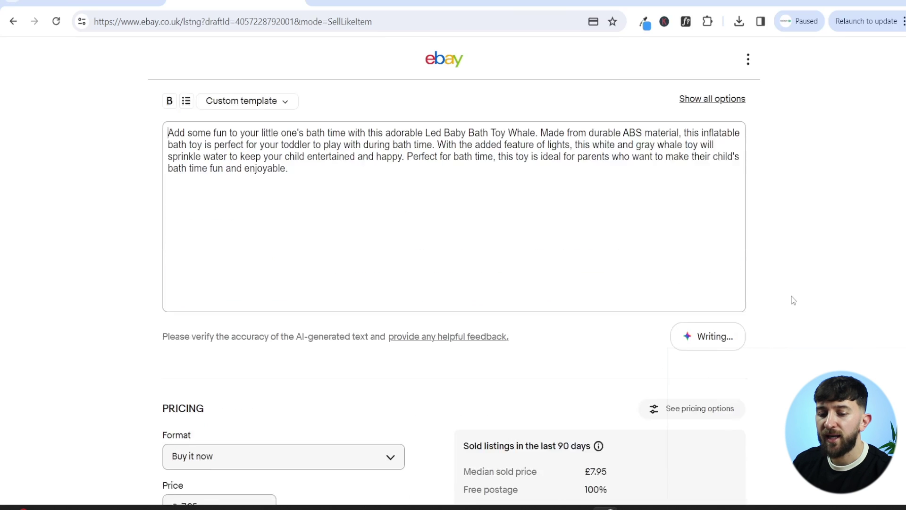
Step: Create a postage policy named Standard Shipping, described as "Processing takes 1 - 3 days. Shipping takes 4 - 14 days.", with flat domestic cost £1.99
scroll(794, 300, "down", 3)
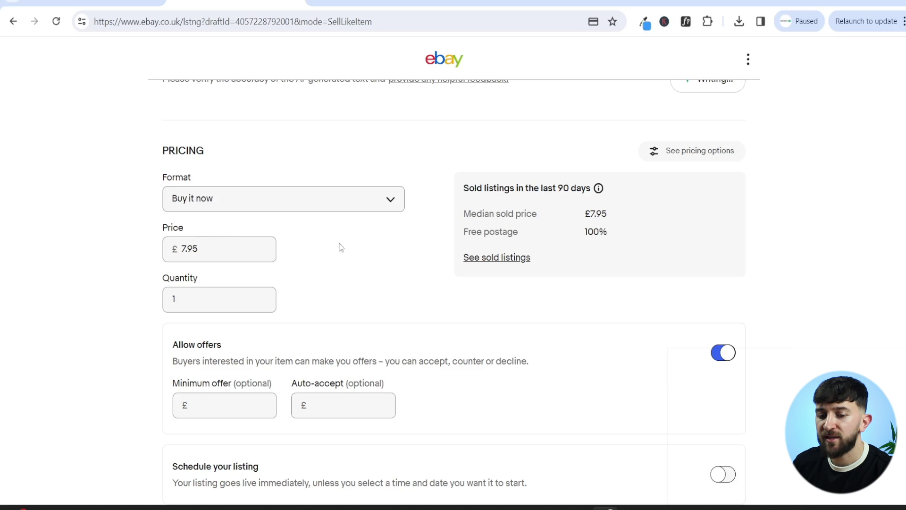
scroll(565, 257, "down", 3)
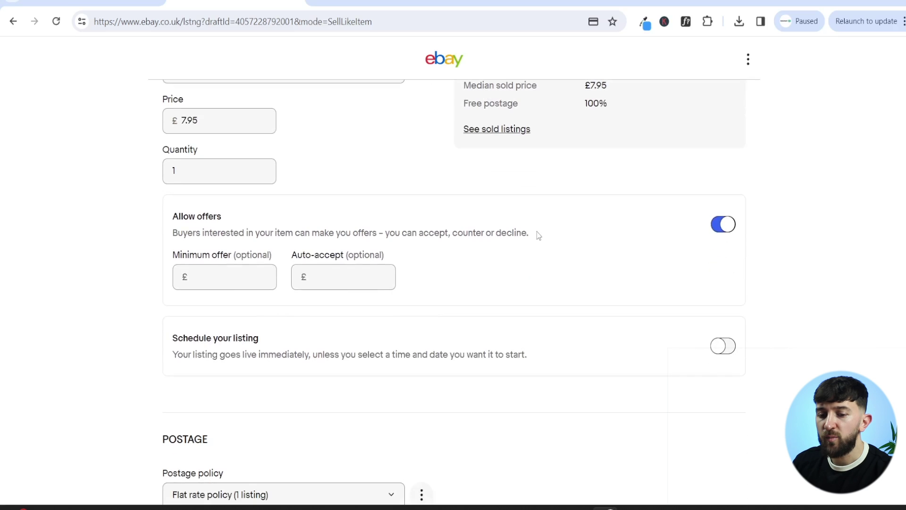
scroll(537, 231, "down", 7)
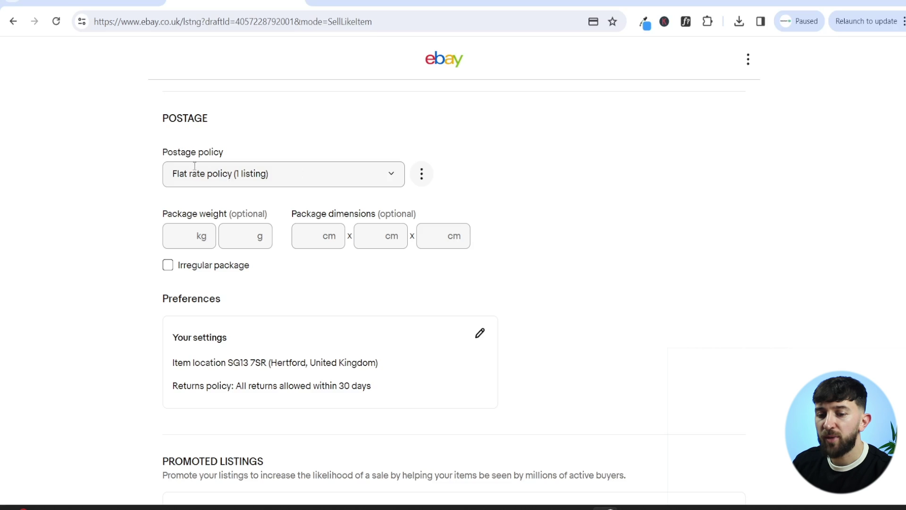
left_click(427, 180)
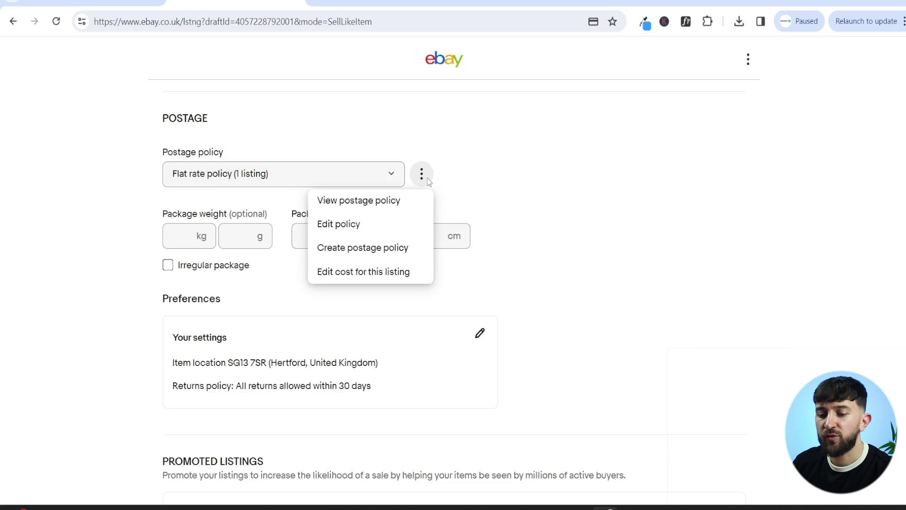
left_click(388, 254)
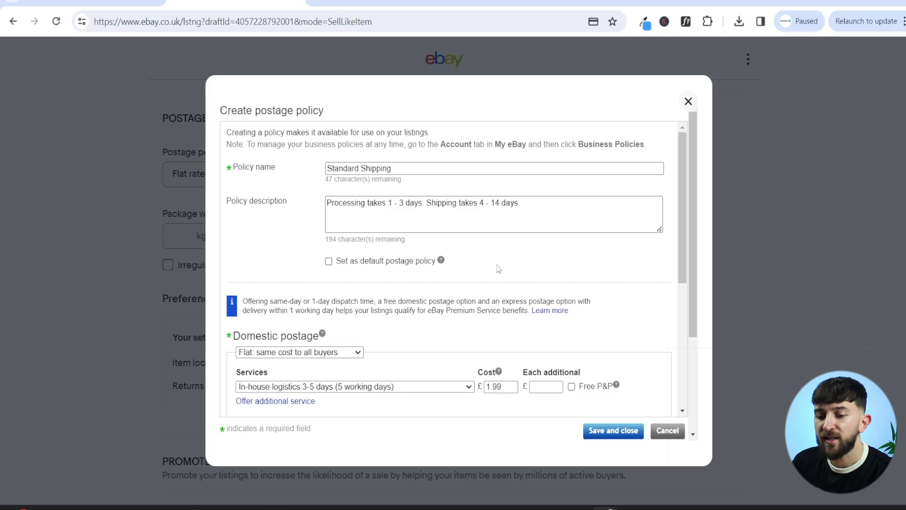
scroll(473, 262, "down", 1)
scroll(356, 281, "down", 1)
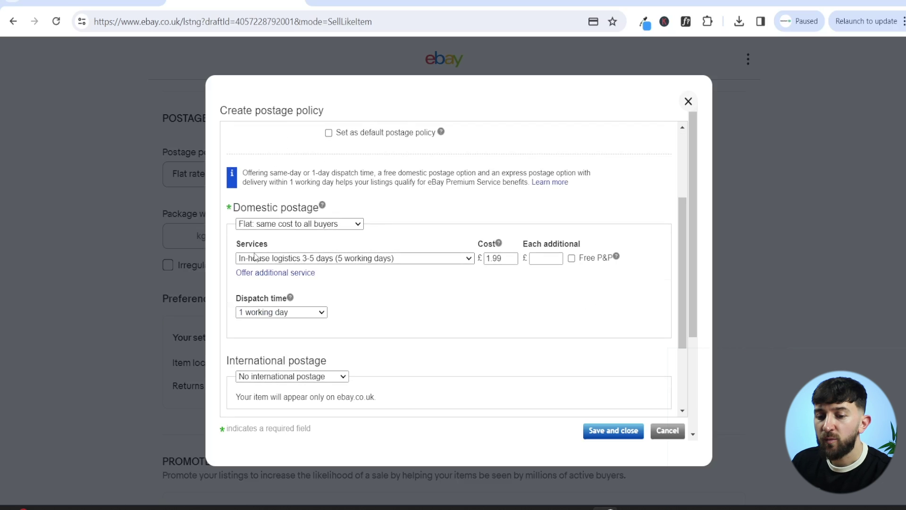
Step: Choose In-house logistics 3-5 days (5 working days) as the postage policy's domestic service
left_click(283, 259)
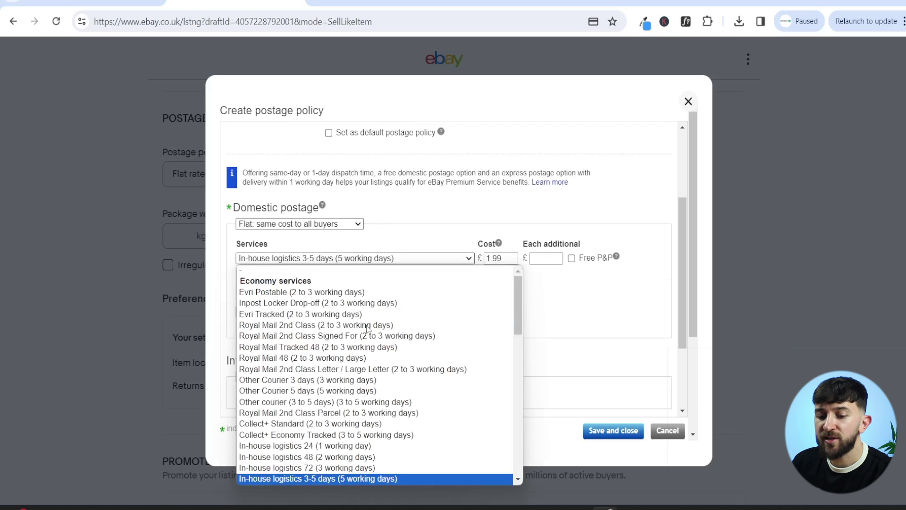
left_click(340, 478)
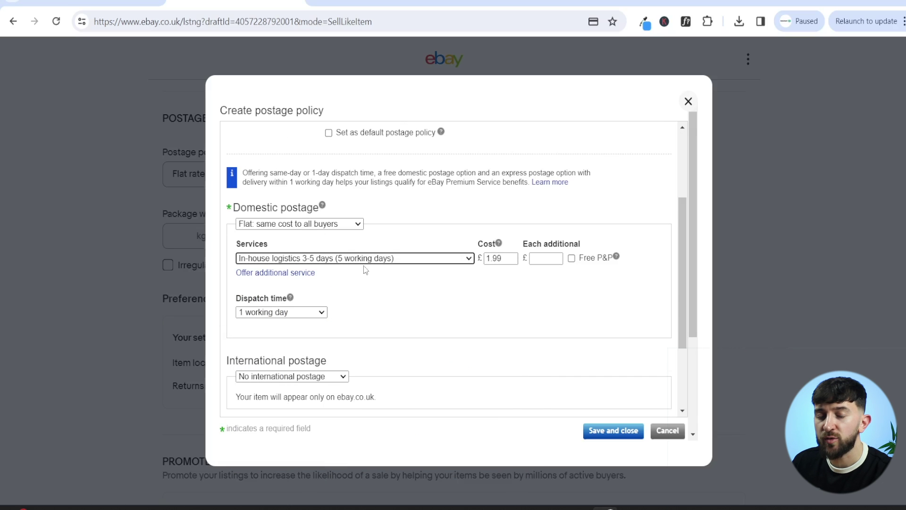
left_click(410, 238)
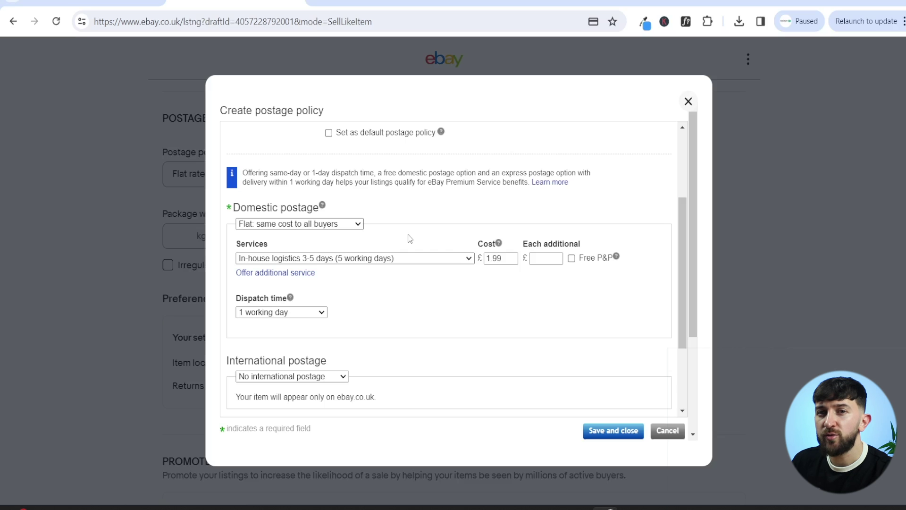
left_click(407, 257)
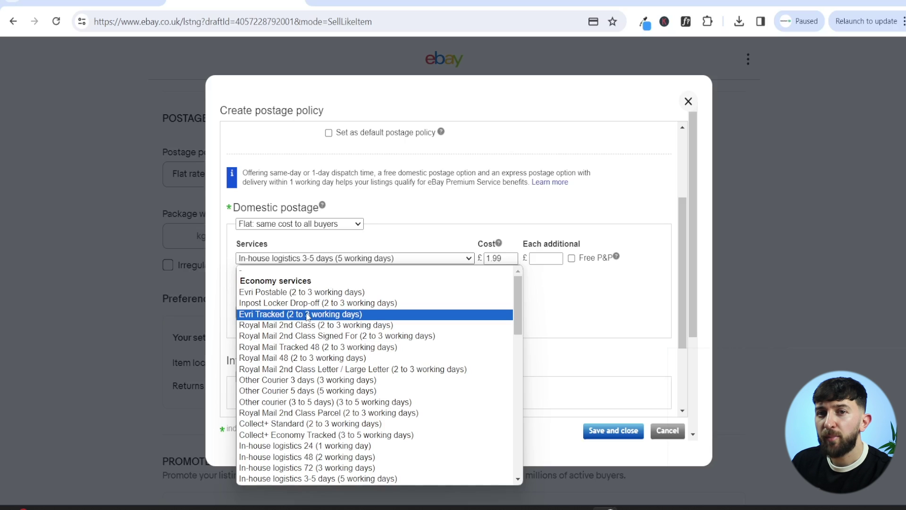
left_click(383, 228)
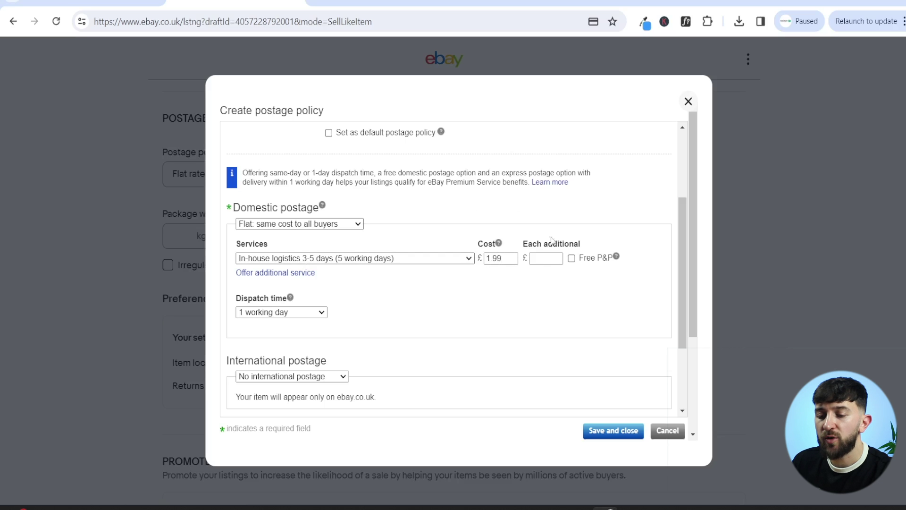
Step: Set the postage policy's dispatch time to 3 working days and save the policy
scroll(439, 294, "down", 2)
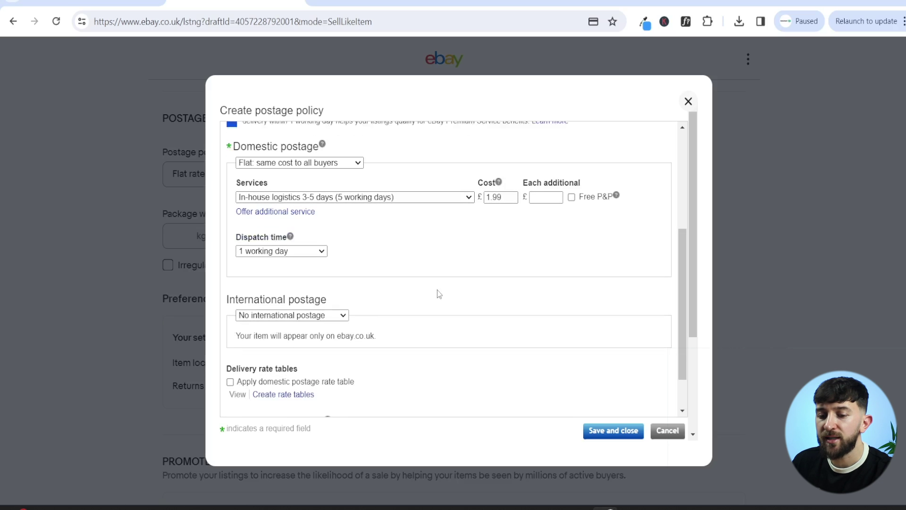
left_click(297, 250)
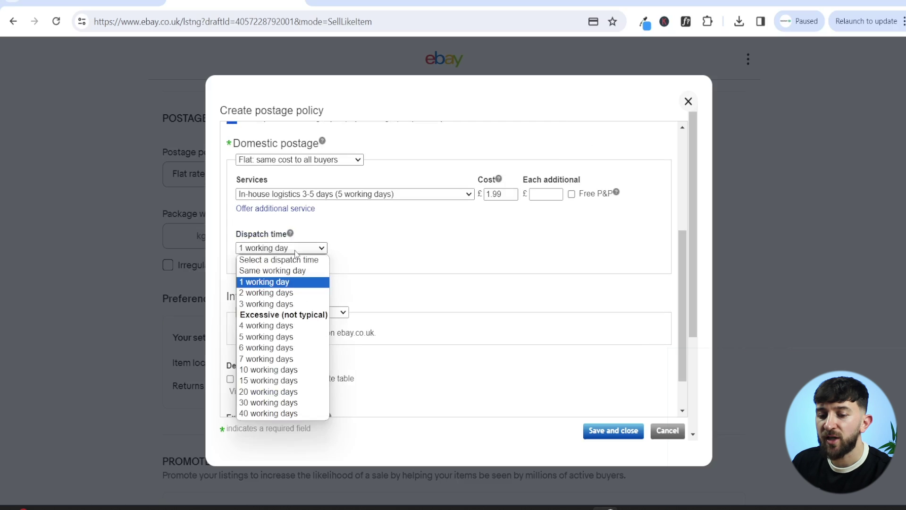
left_click(295, 251)
left_click(289, 250)
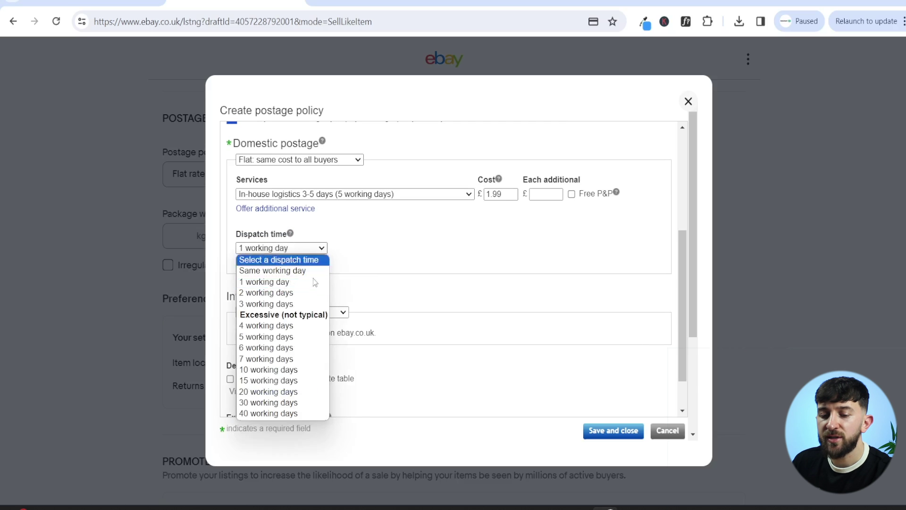
left_click(299, 304)
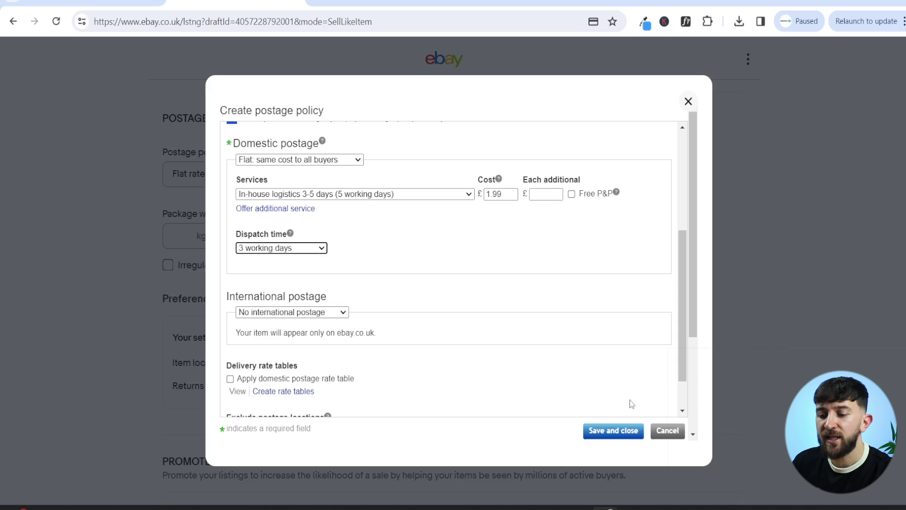
left_click(614, 430)
Step: Publish the whale bath toy listing with the displayed fees and finish to the active listings
scroll(609, 217, "down", 15)
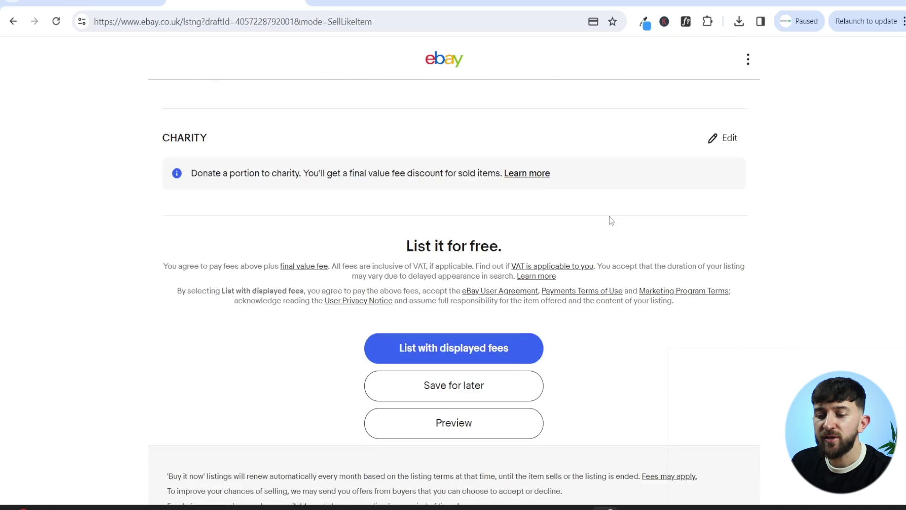
scroll(610, 216, "down", 2)
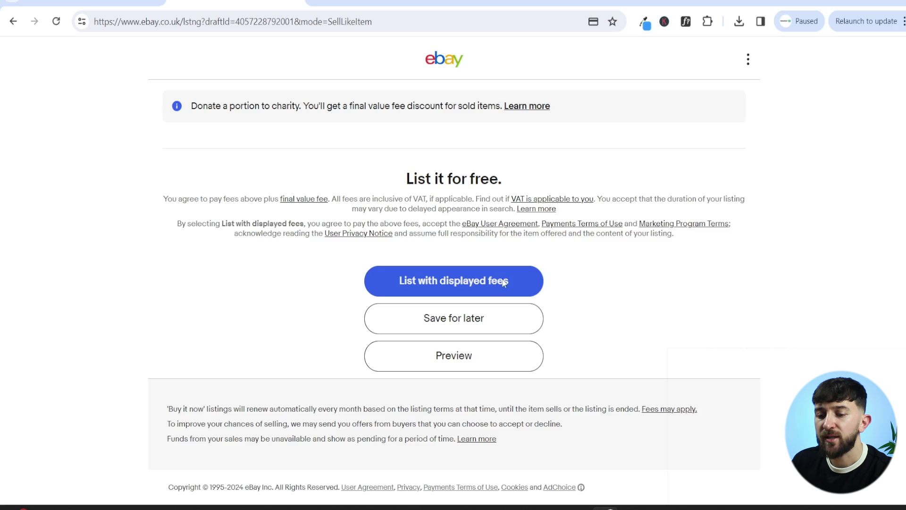
left_click(453, 282)
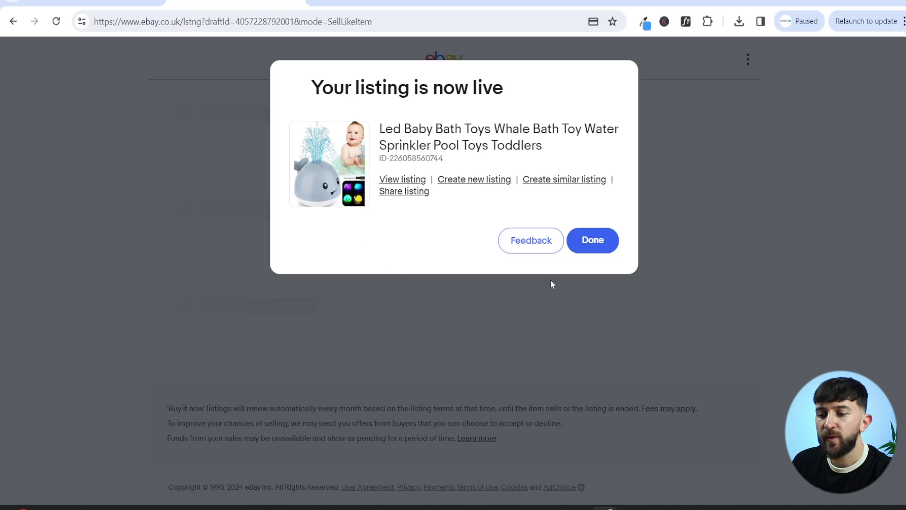
left_click(588, 242)
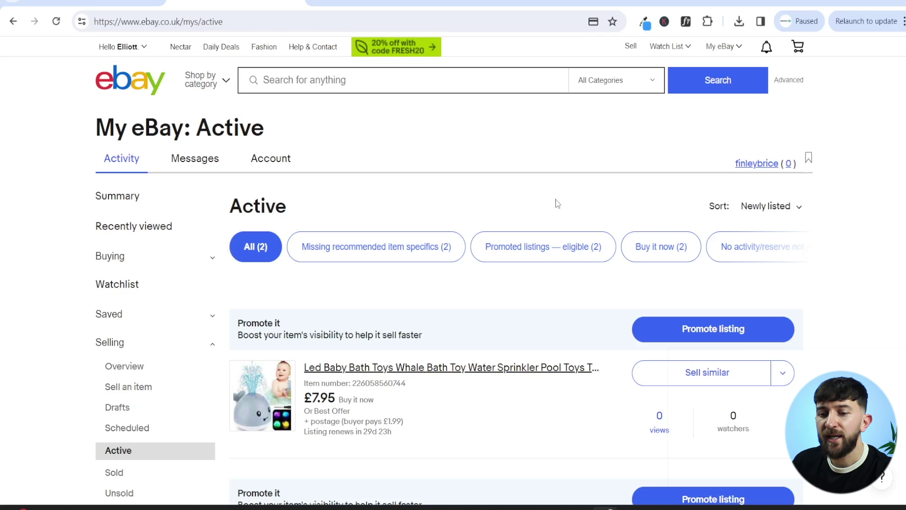
Step: Go from the active listings to the account settings and open the business policies management page
left_click(276, 162)
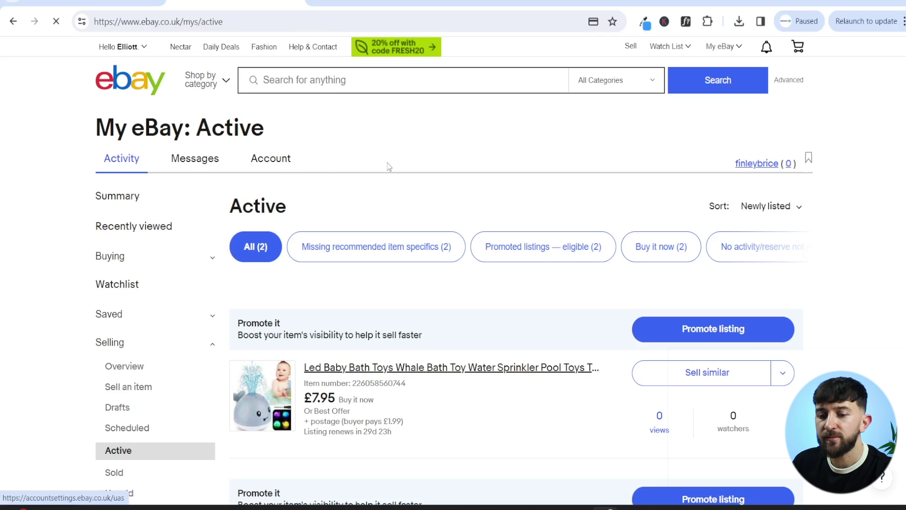
scroll(493, 236, "down", 3)
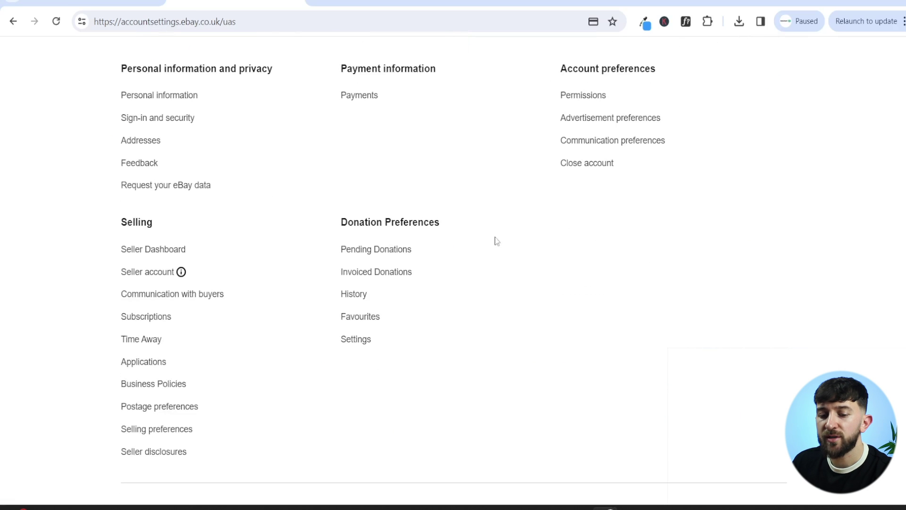
left_click(157, 388)
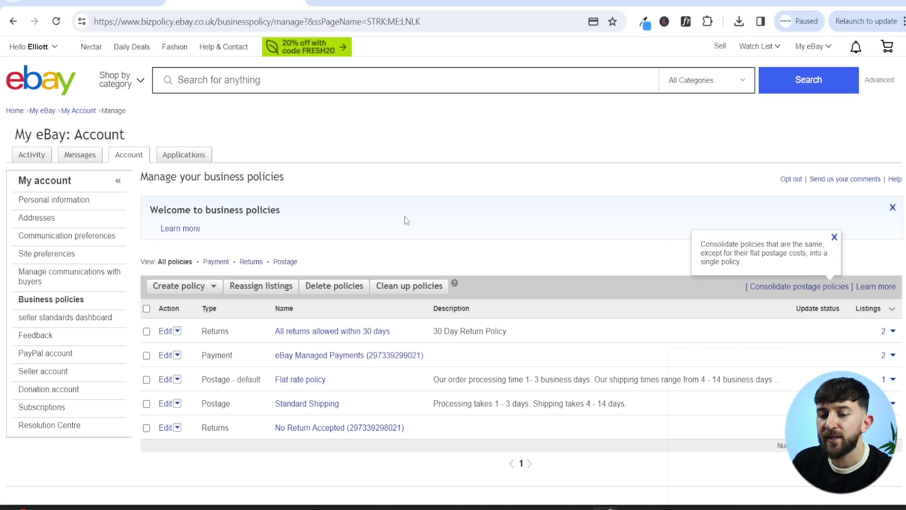
left_click(198, 287)
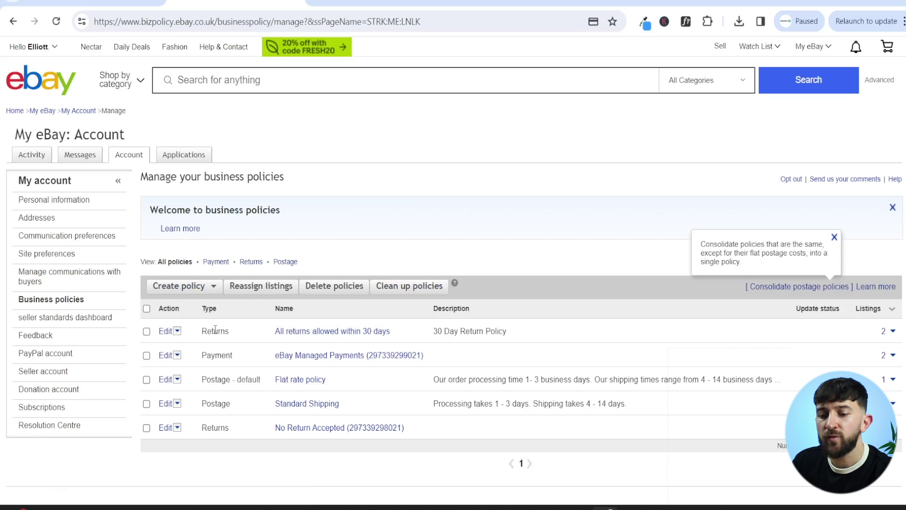
Step: Open the "All returns allowed within 30 days" policy, check its domestic and international return terms, and save it
left_click(296, 336)
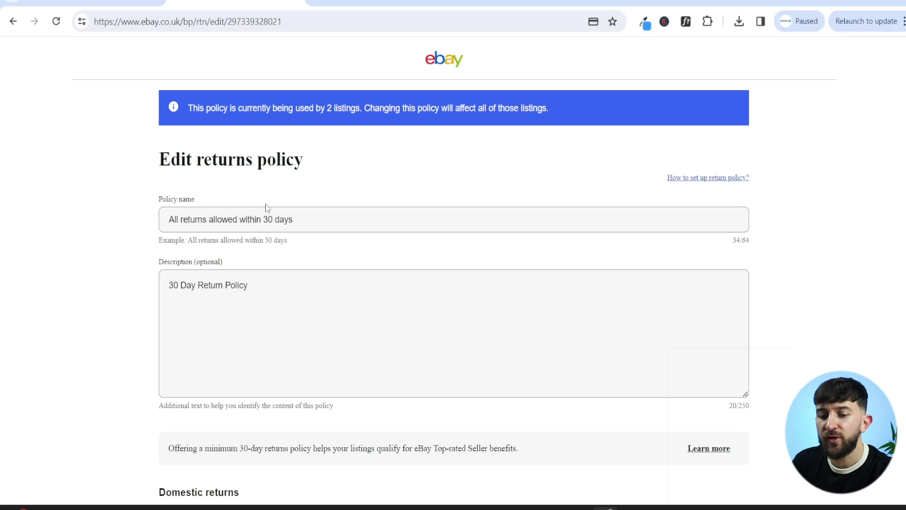
scroll(233, 229, "down", 2)
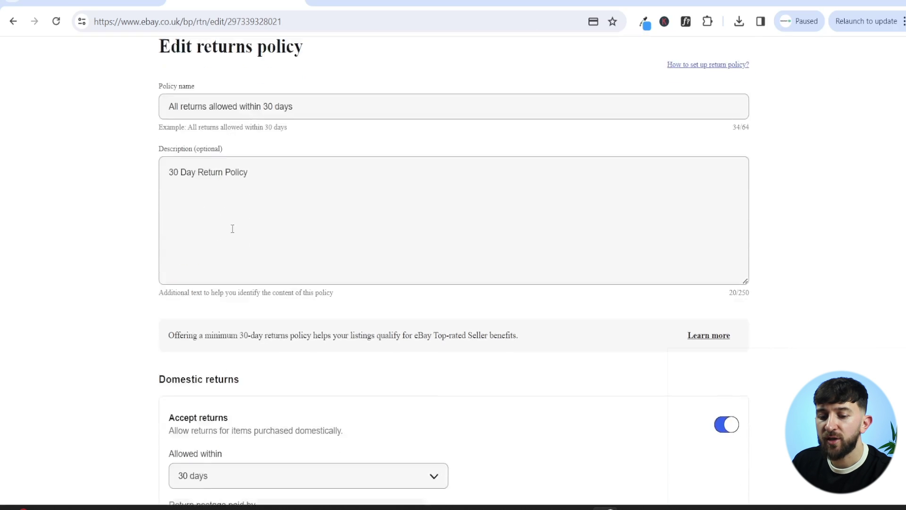
scroll(138, 203, "down", 4)
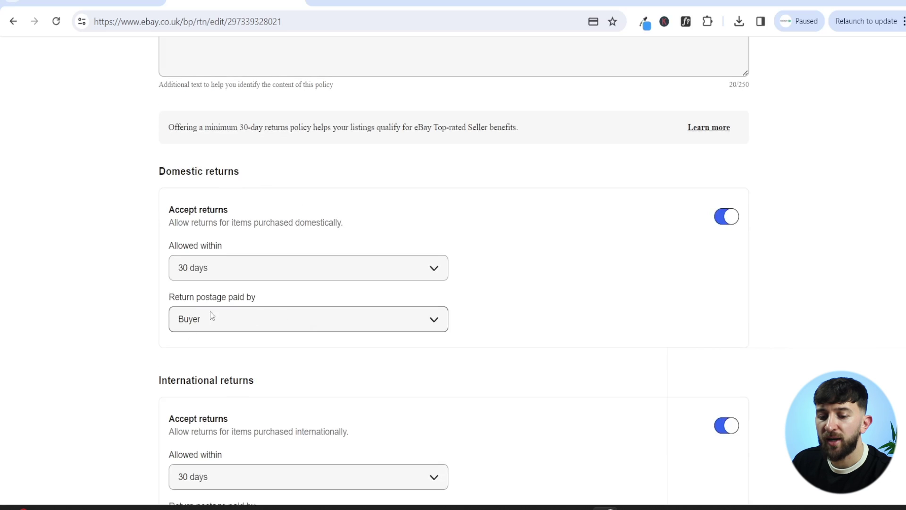
scroll(210, 311, "down", 2)
scroll(145, 304, "down", 1)
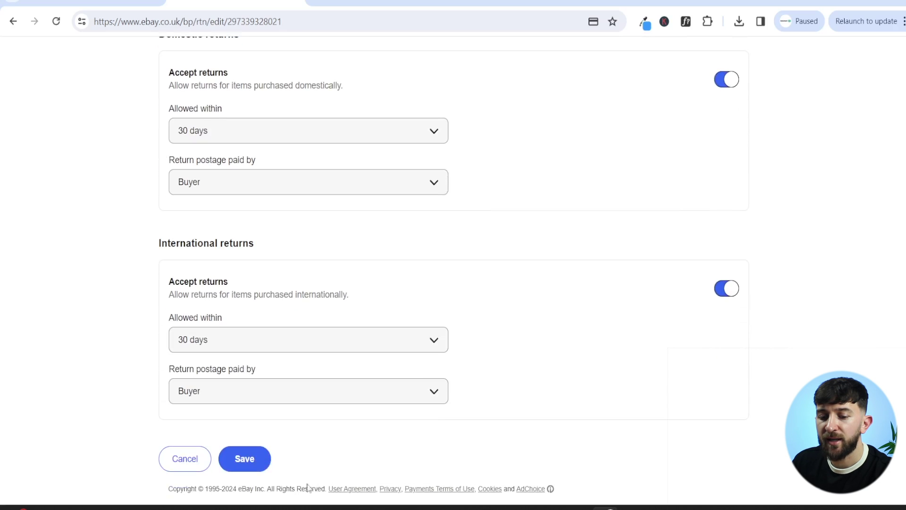
left_click(253, 466)
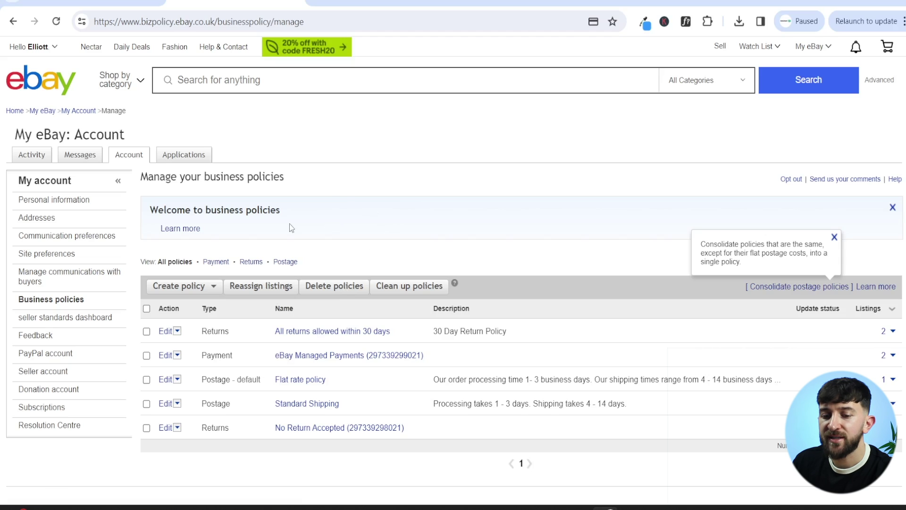
Step: Open the form for a new payment policy, check its payment options, and leave without saving
left_click(196, 288)
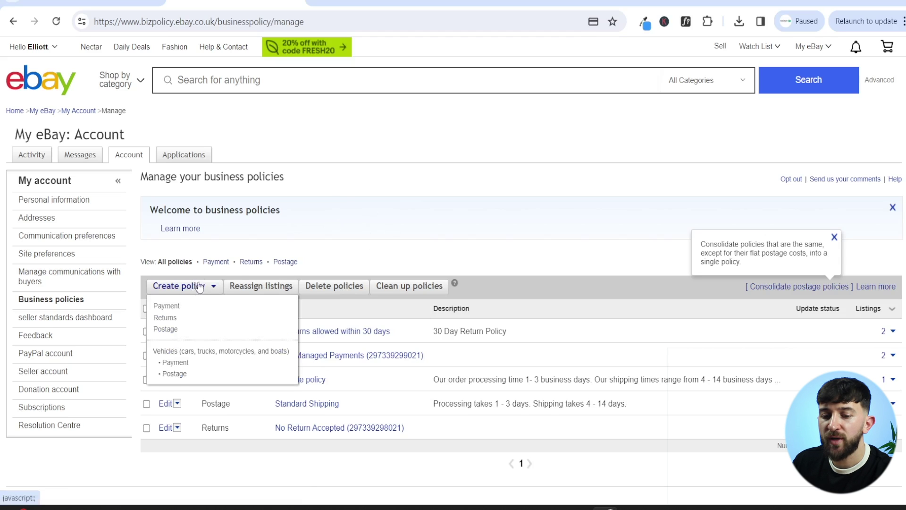
left_click(170, 307)
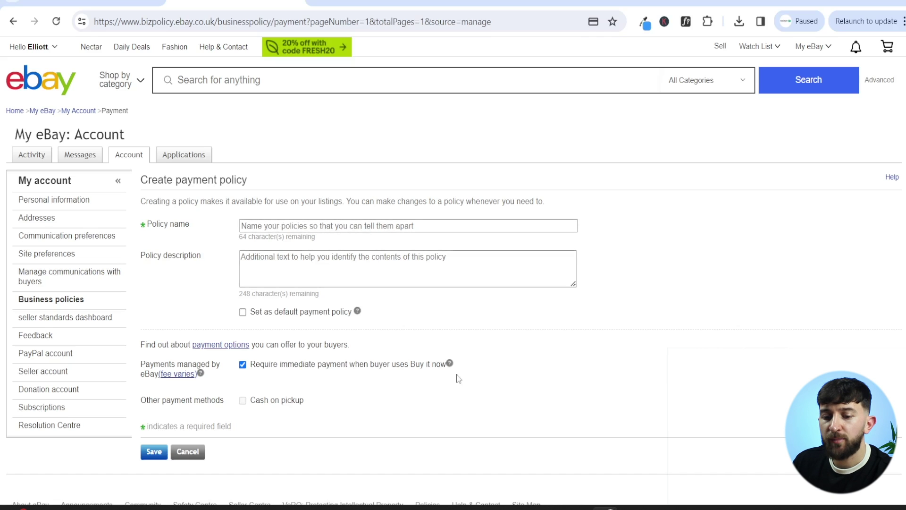
left_click(193, 454)
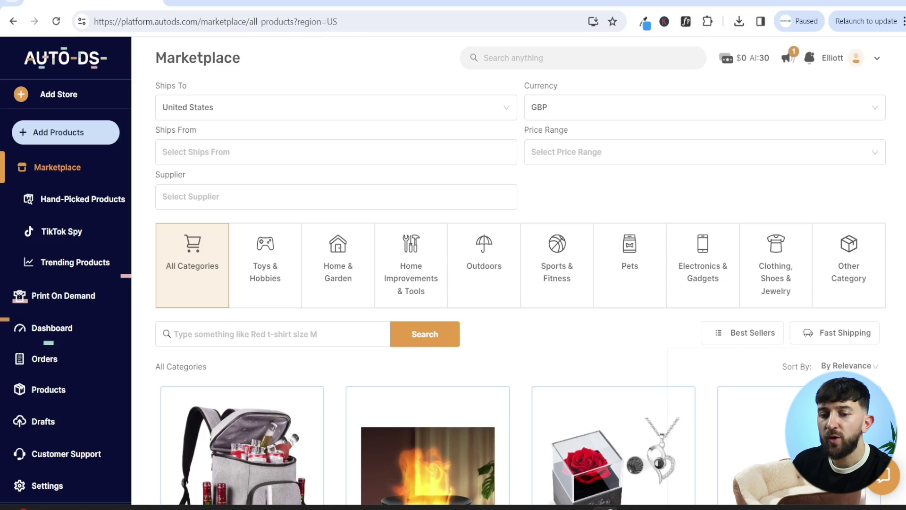
Step: Switch to AutoDS and start adding a new store with eBay as the store type
left_click(76, 92)
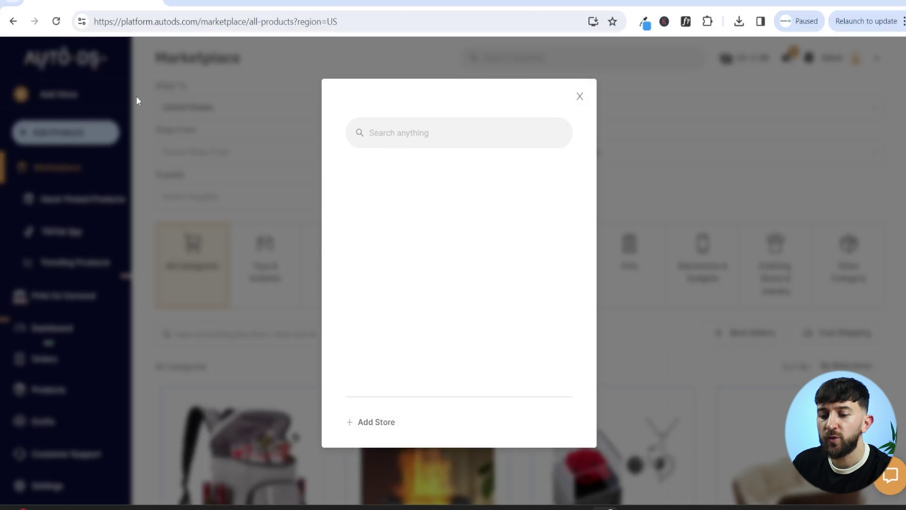
left_click(381, 421)
left_click(388, 188)
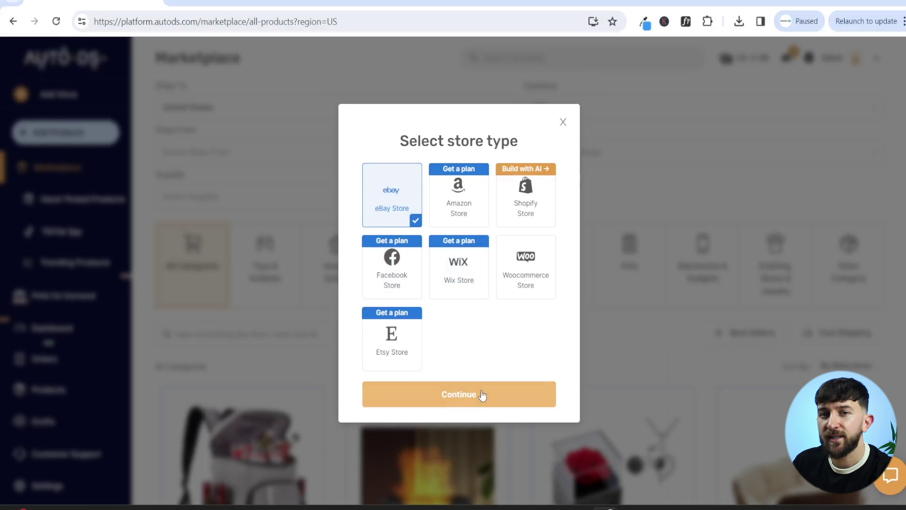
left_click(482, 396)
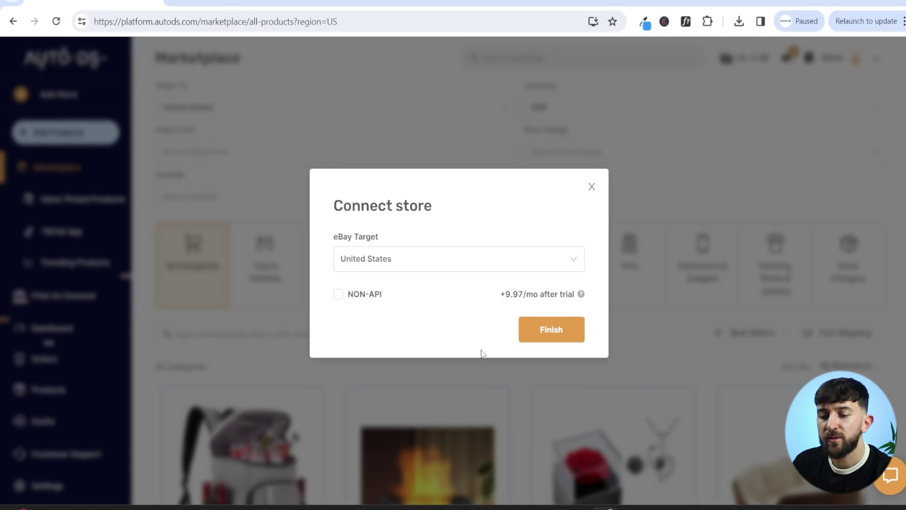
Step: Set the eBay target to United Kingdom, finish the connection form, and sign in to eBay to link the seller account
left_click(402, 265)
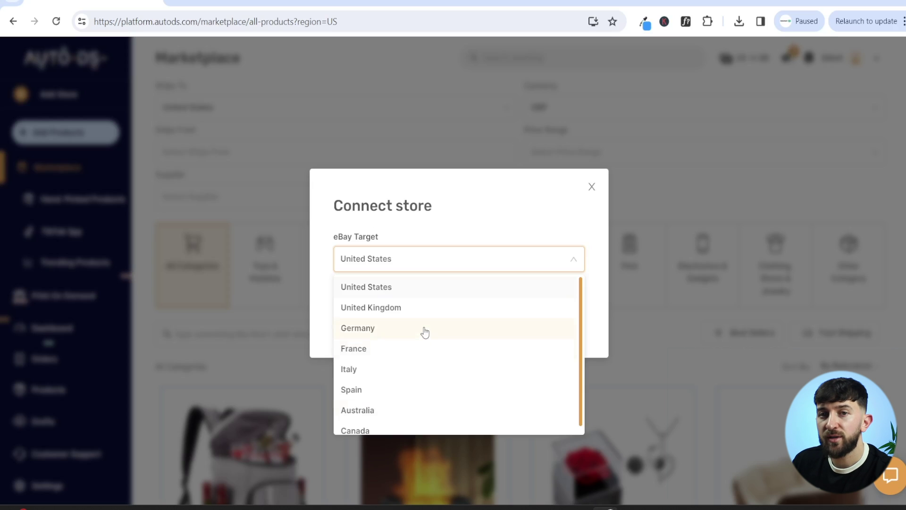
left_click(392, 309)
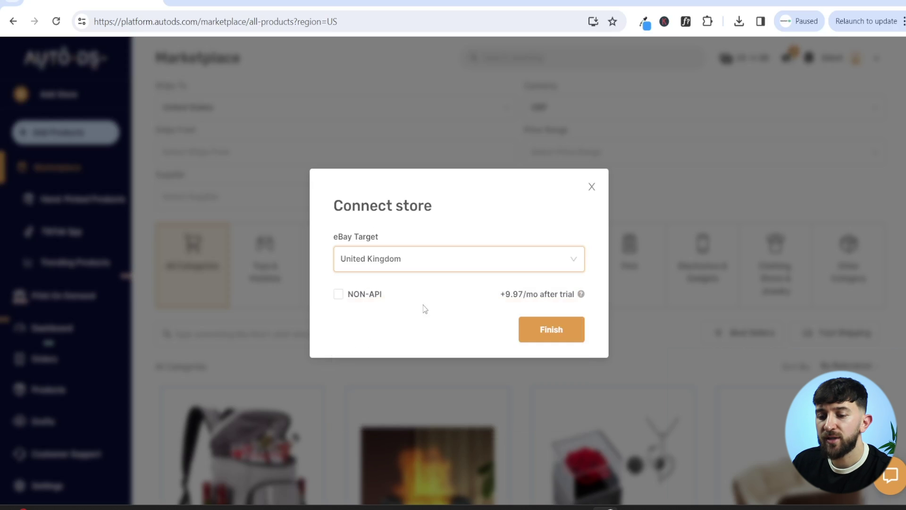
left_click(537, 331)
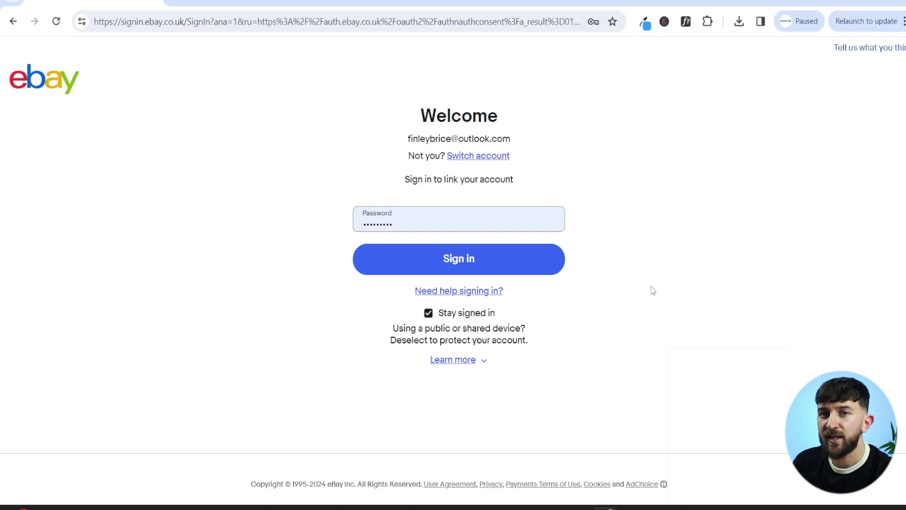
left_click(516, 263)
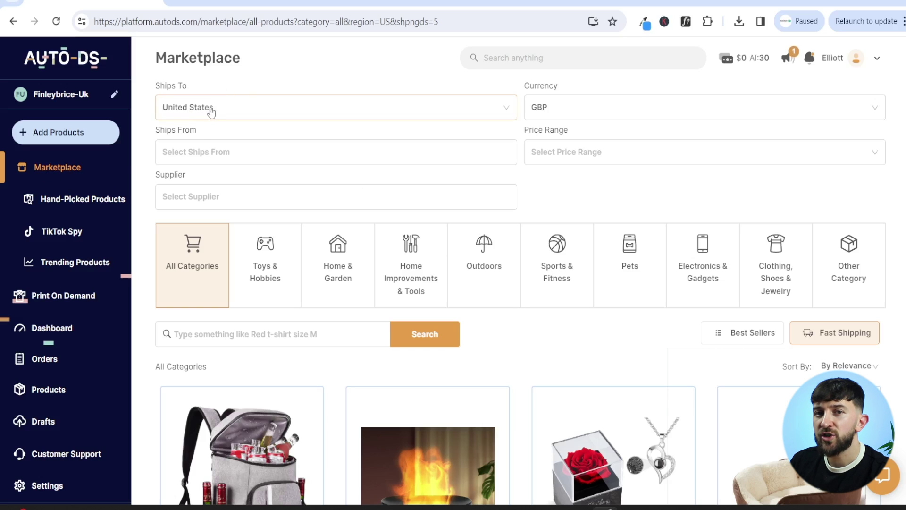
left_click(215, 149)
left_click(229, 182)
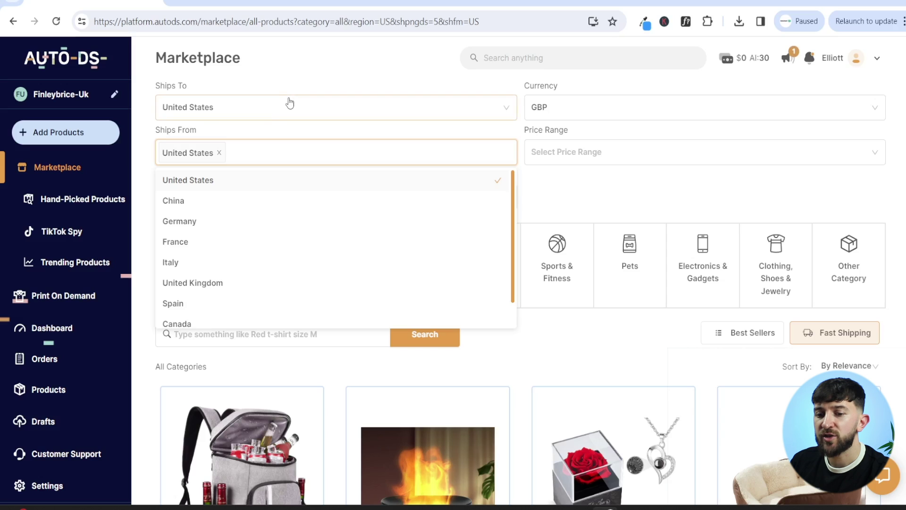
left_click(220, 153)
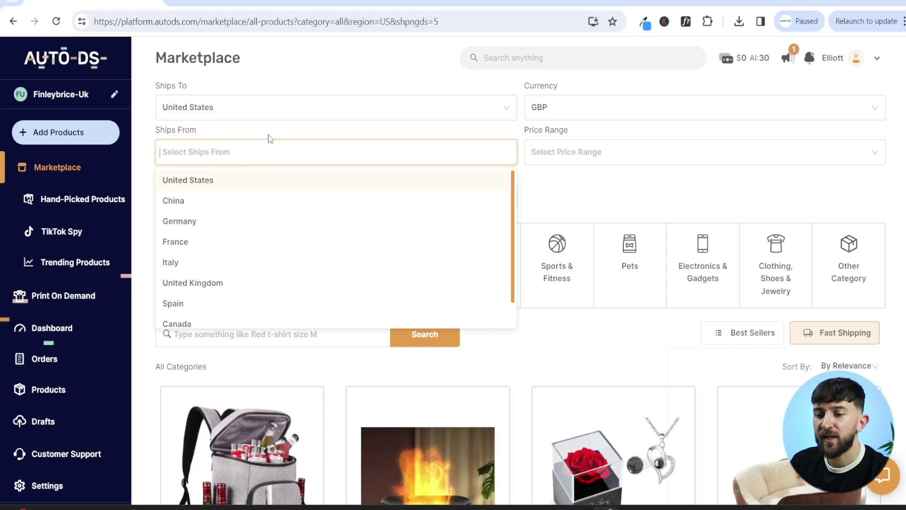
left_click(270, 138)
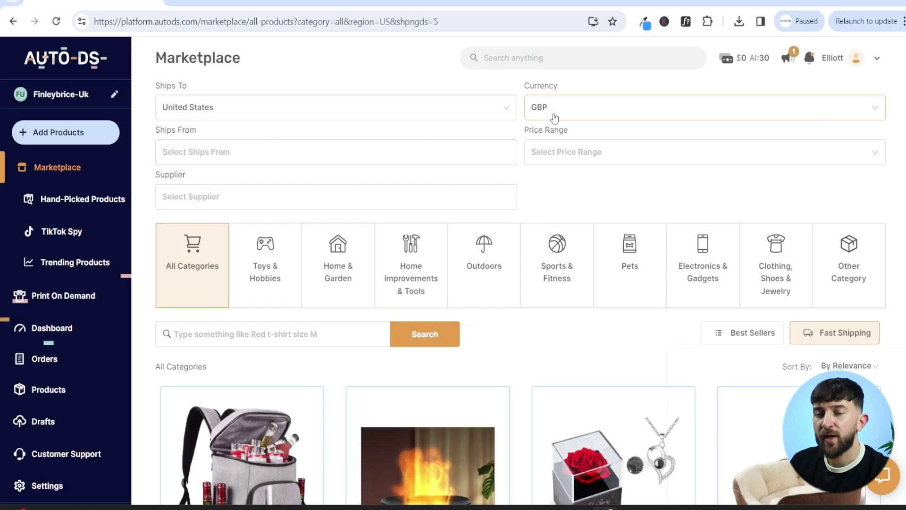
Step: Filter the marketplace to the Under 5 price range with Fast Shipping on, and check the available suppliers
left_click(561, 156)
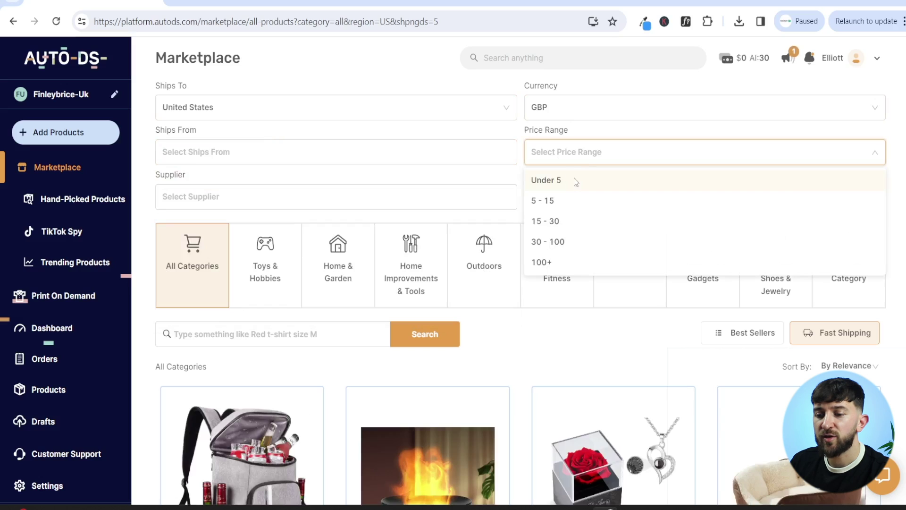
left_click(576, 182)
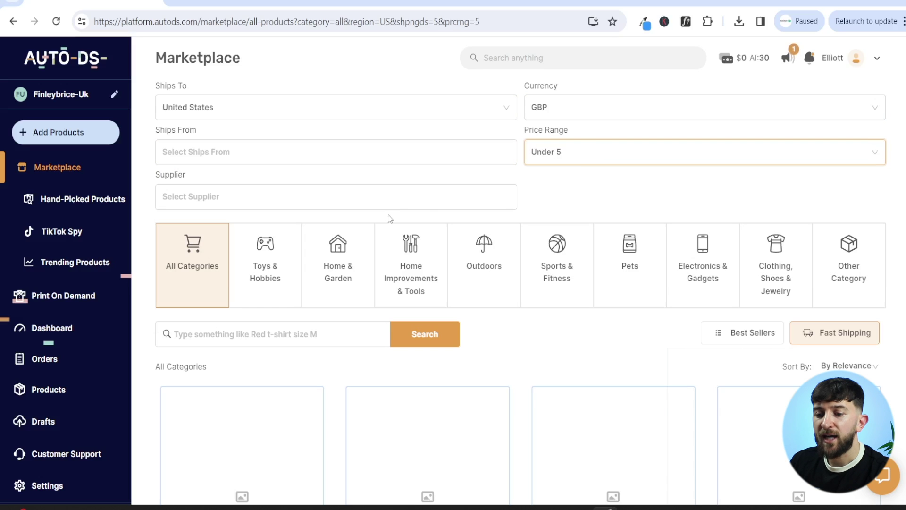
left_click(389, 196)
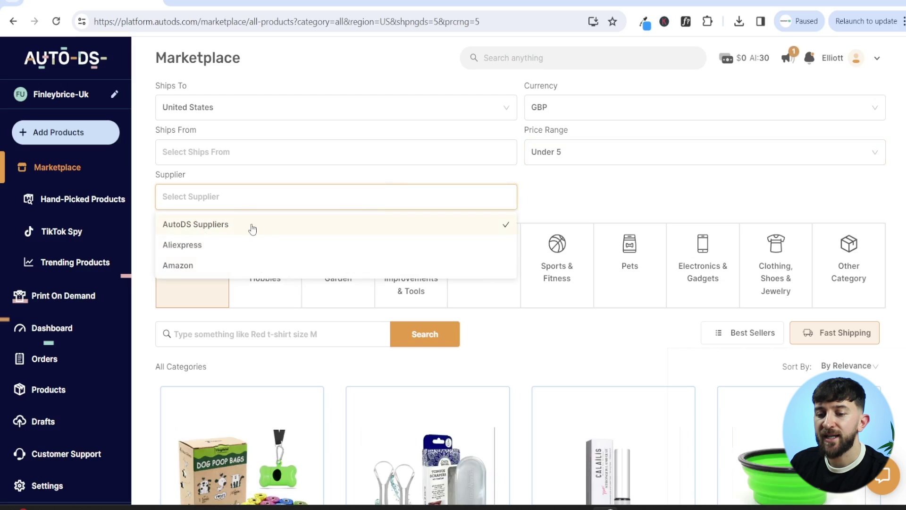
left_click(559, 208)
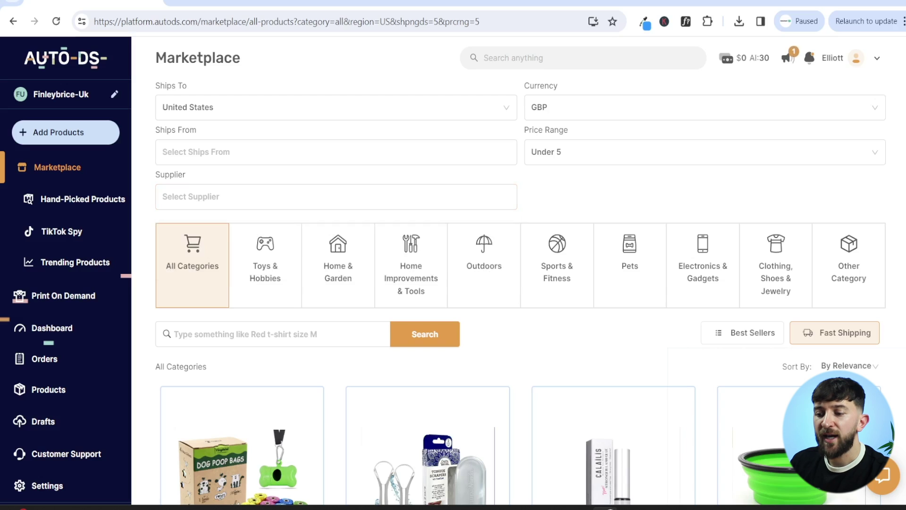
left_click(857, 340)
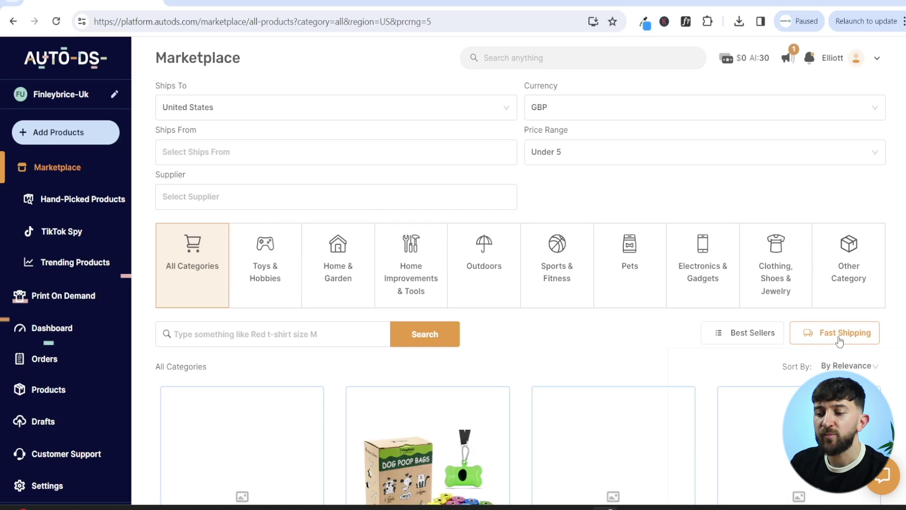
left_click(838, 343)
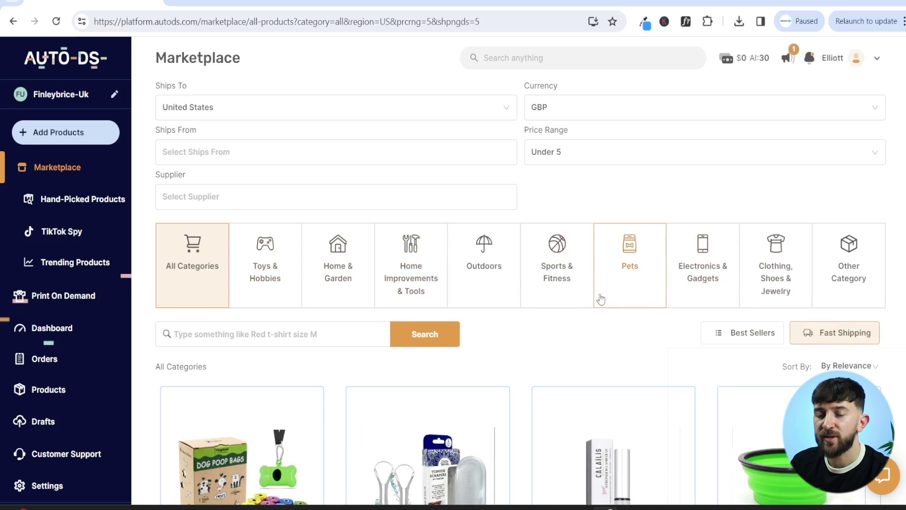
Step: Look over the filtered products and narrow the marketplace to the Sports & Fitness category
scroll(617, 335, "down", 3)
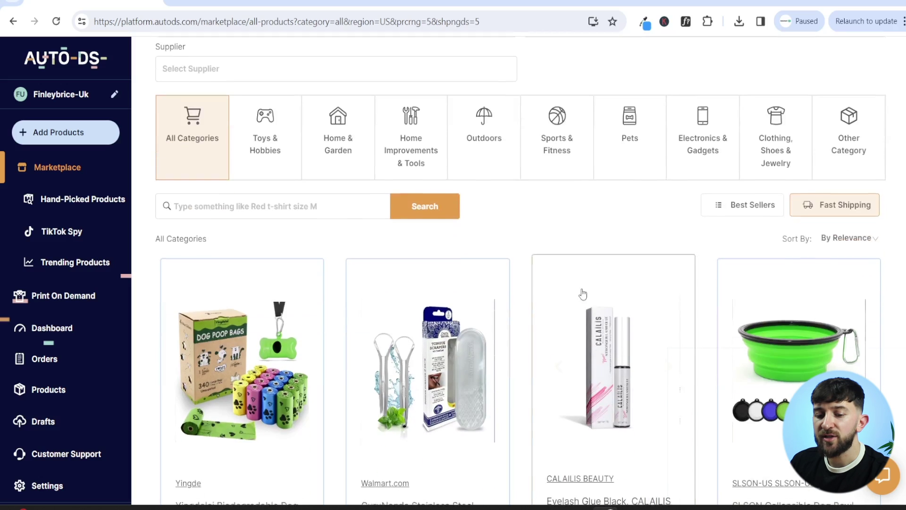
scroll(526, 236, "down", 3)
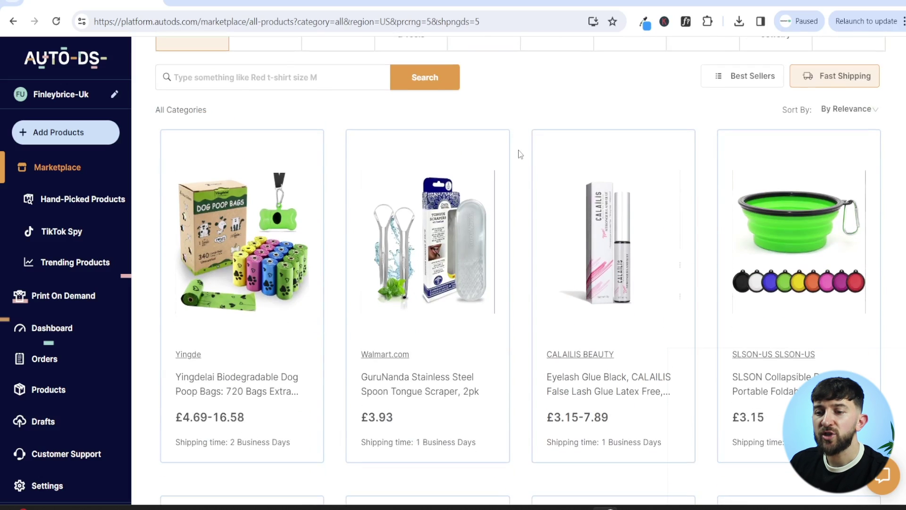
scroll(520, 154, "up", 1)
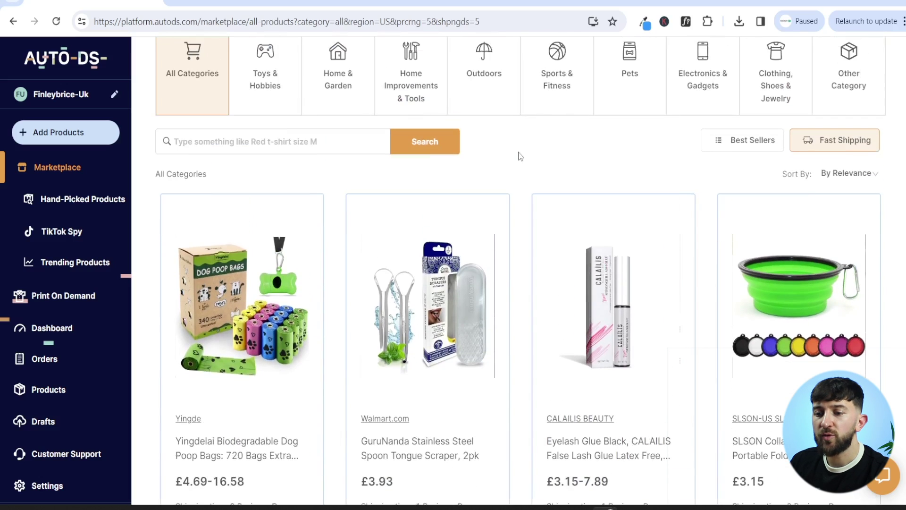
left_click(557, 98)
Step: Browse the Sports & Fitness products and open the Athletic Works 24 Fluid Ounces Jet Squeezable Bottle in blue
scroll(575, 213, "down", 12)
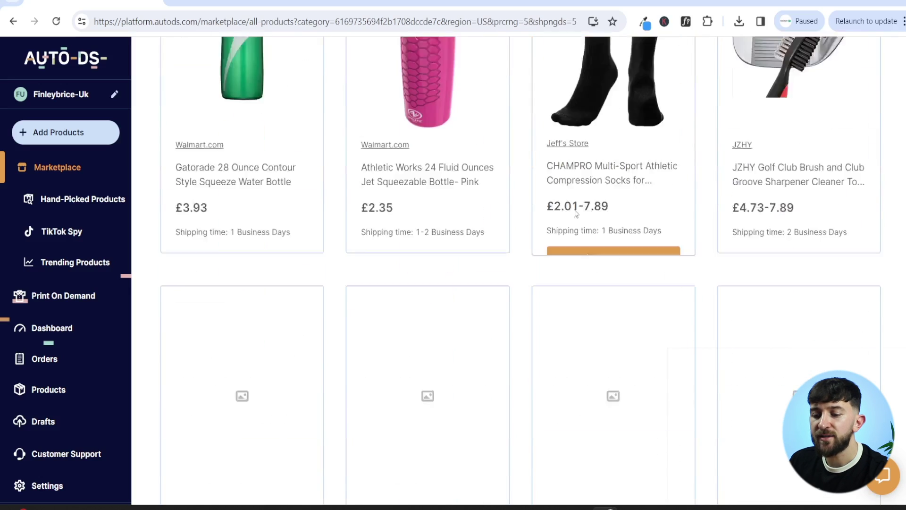
scroll(574, 215, "down", 10)
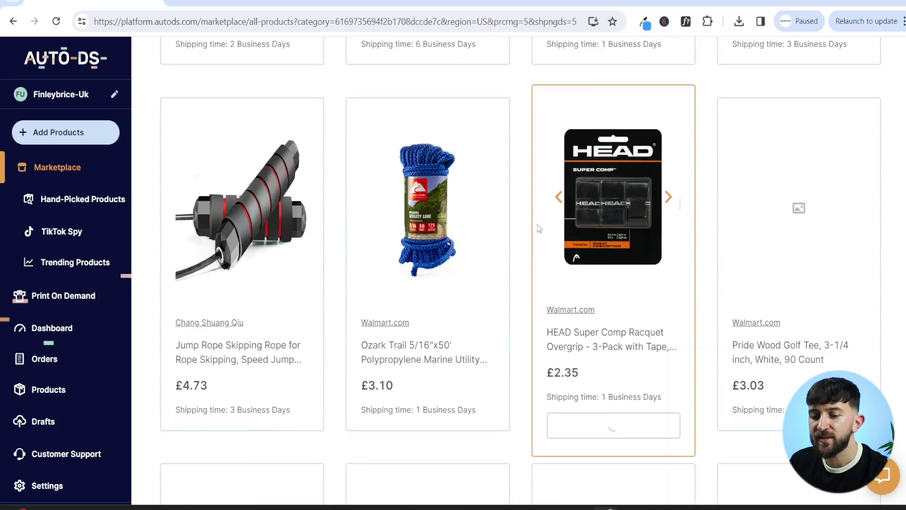
scroll(539, 228, "down", 12)
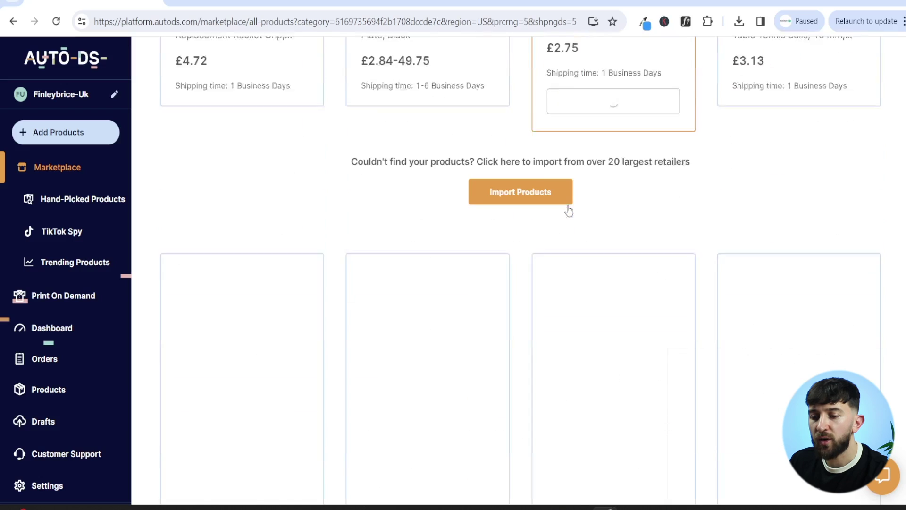
scroll(569, 211, "up", 20)
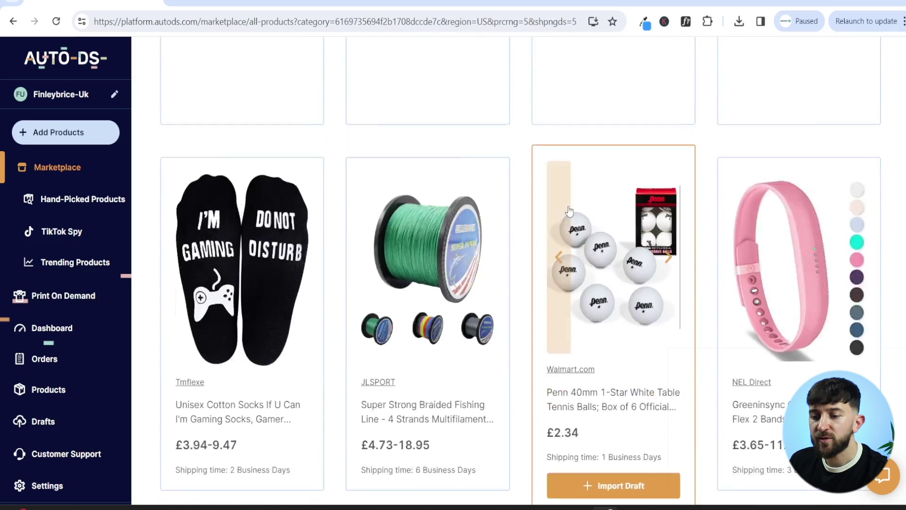
scroll(570, 210, "up", 10)
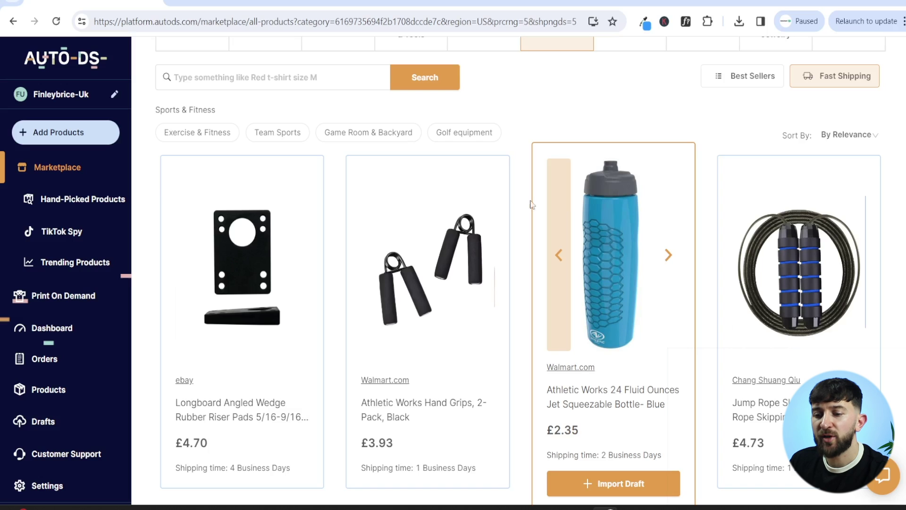
left_click(614, 270)
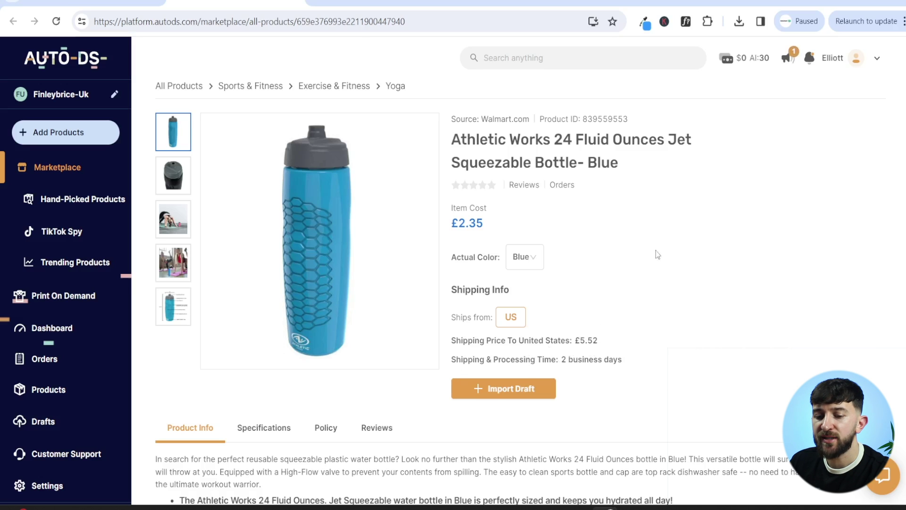
Step: Check the blue bottle's return policy, compare it with the policy of the other open product, and return to the bottle's details
scroll(674, 238, "down", 4)
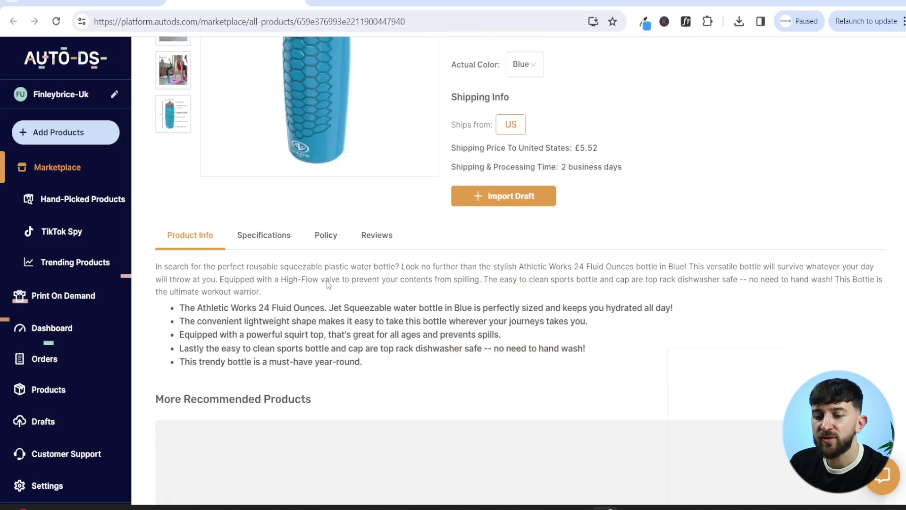
left_click(325, 239)
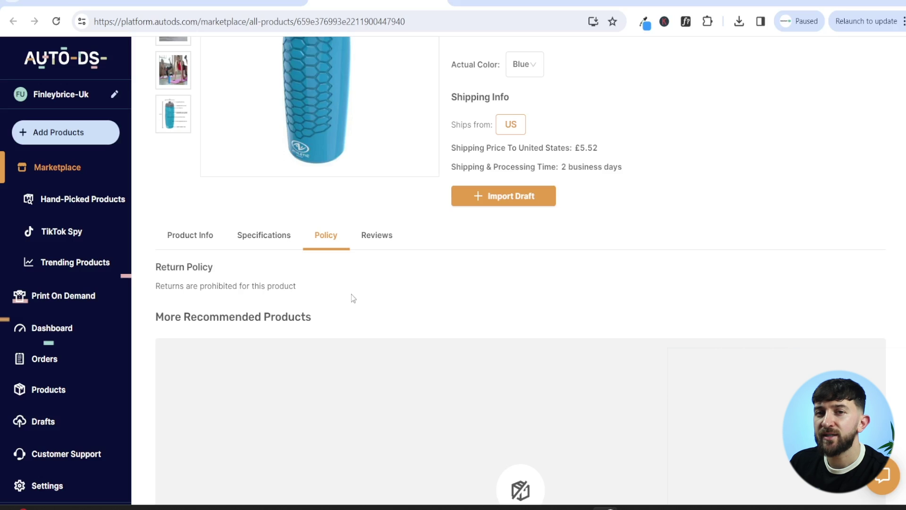
key("ctrl+shift+Tab")
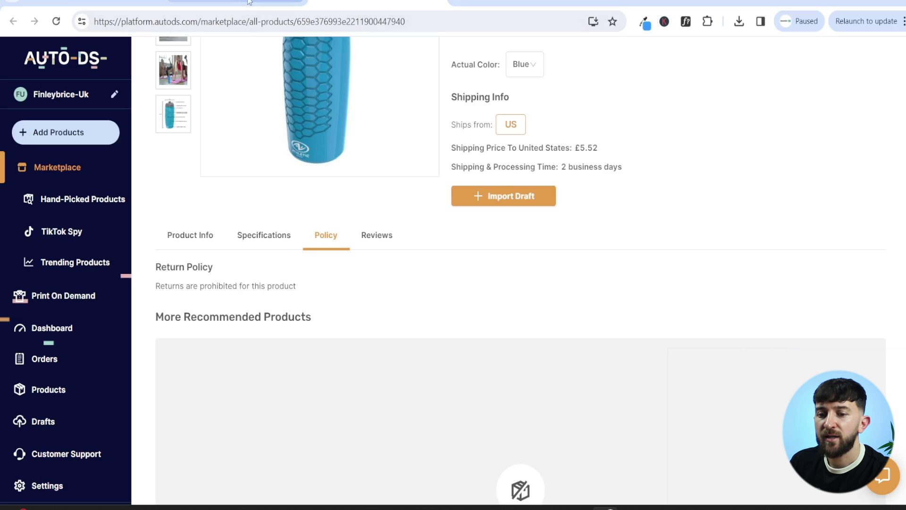
scroll(537, 222, "down", 5)
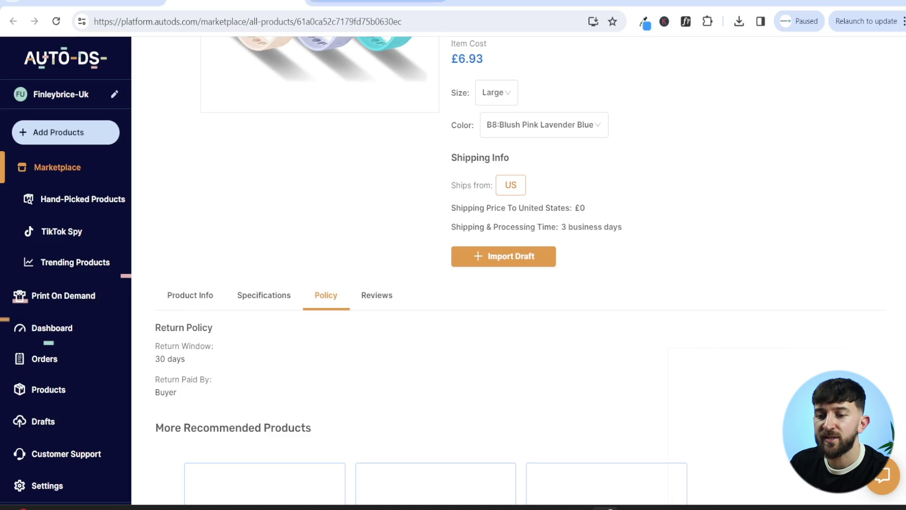
key("ctrl+Tab")
scroll(415, 220, "up", 3)
scroll(375, 206, "up", 2)
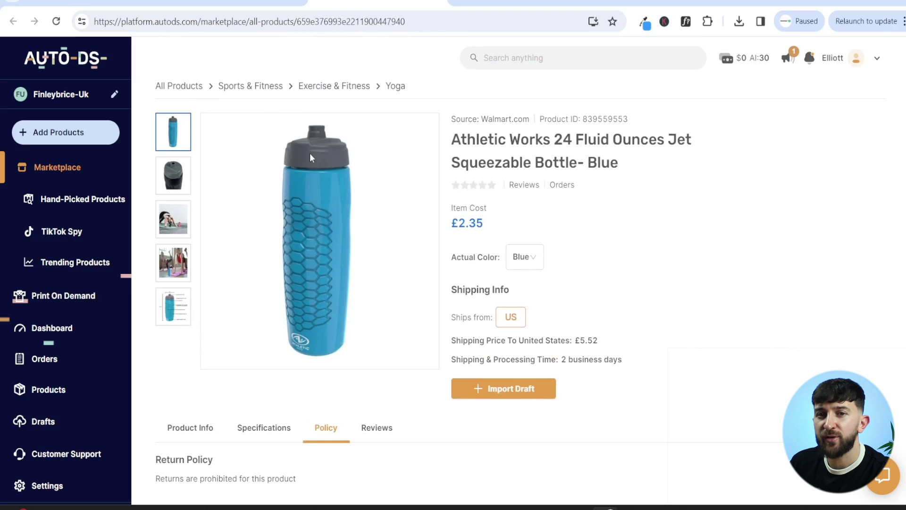
Step: Import the blue bottle as a draft and expand its entry in the drafts list for editing
scroll(366, 187, "down", 1)
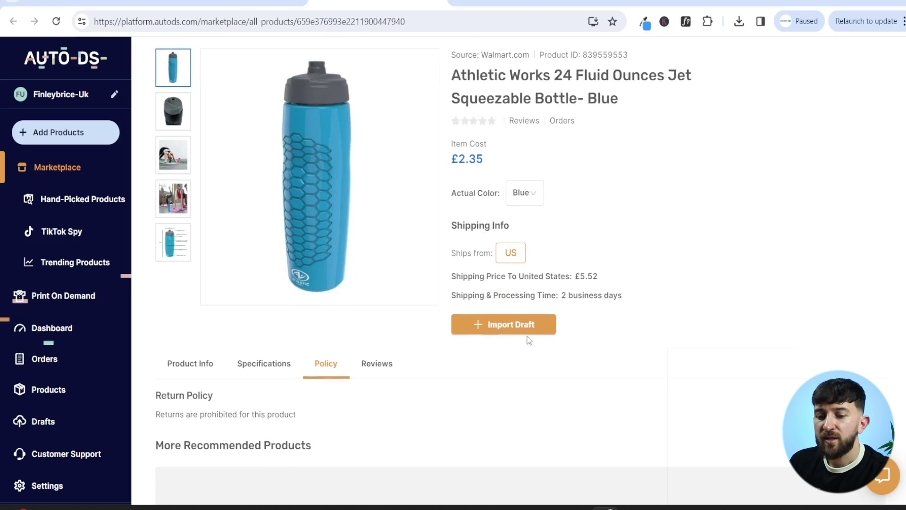
scroll(486, 241, "up", 1)
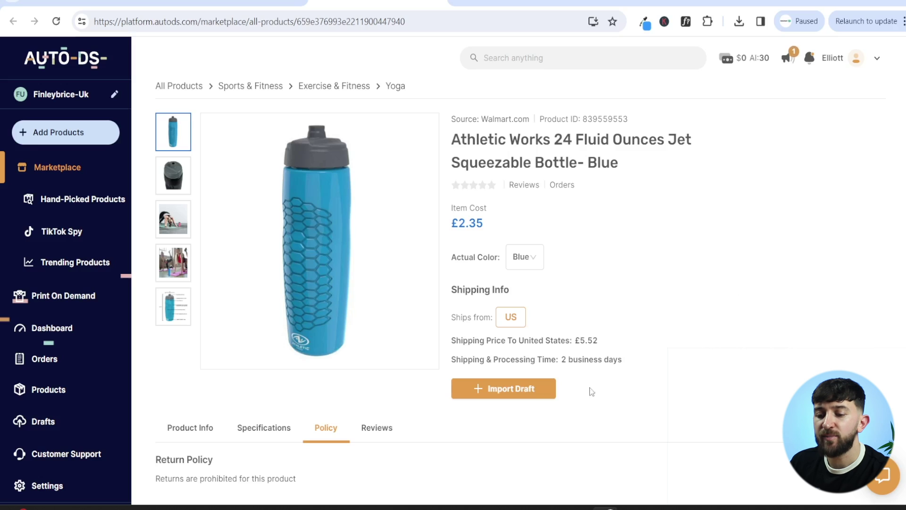
left_click(522, 398)
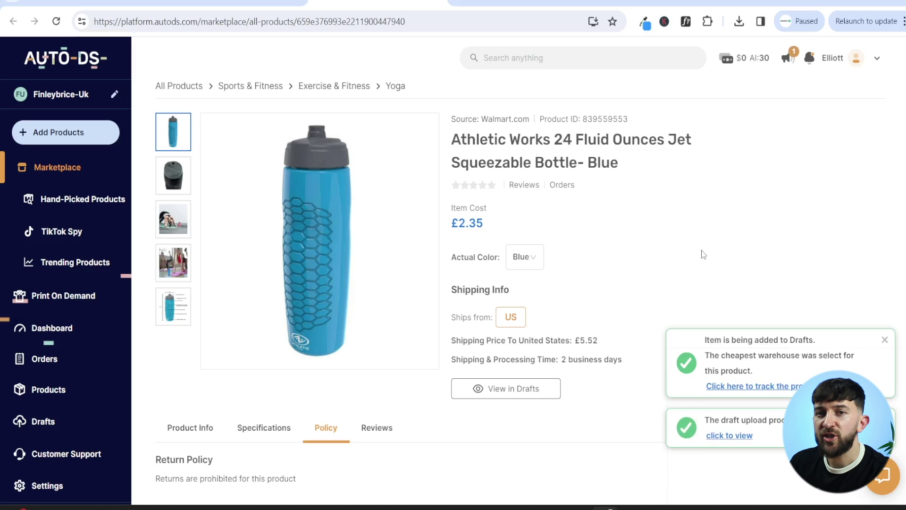
left_click(55, 421)
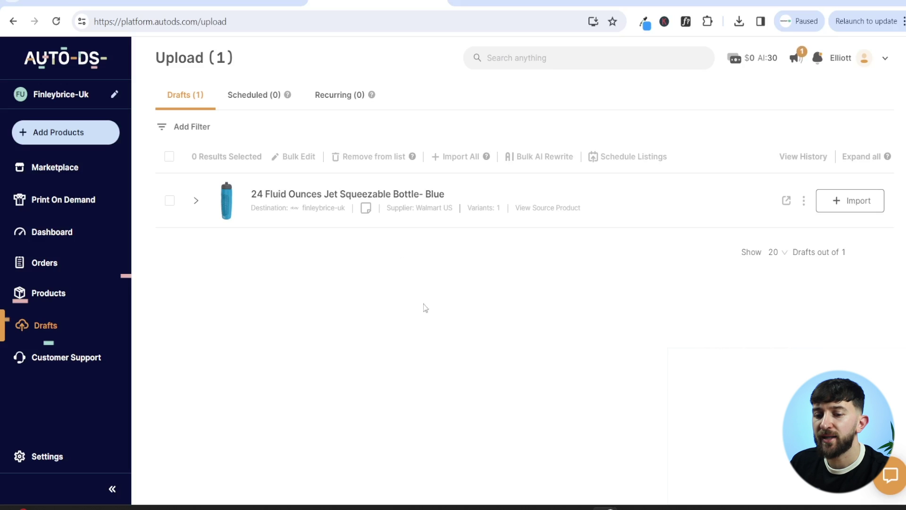
left_click(196, 201)
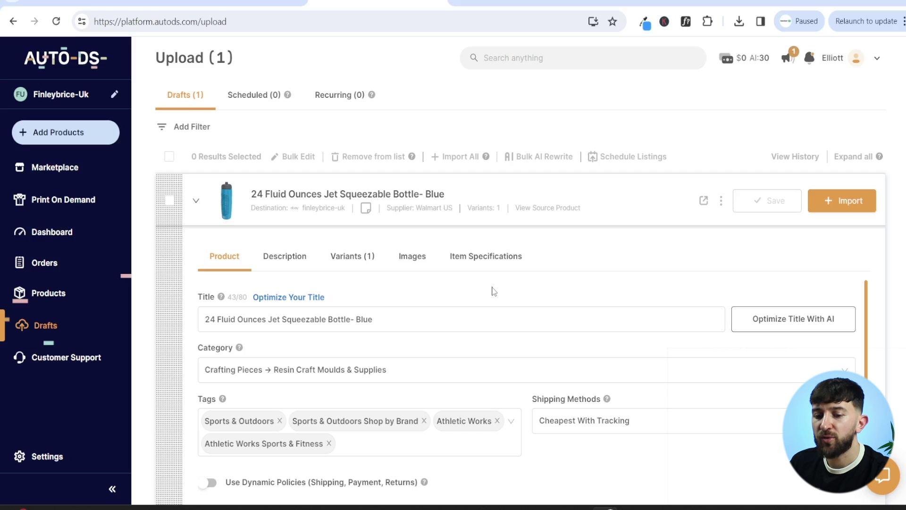
Step: Open the eBay title builder from the draft's title, set its marketplace to eBay.co.uk, and search for "Sports Water Bottle"
left_click(287, 326)
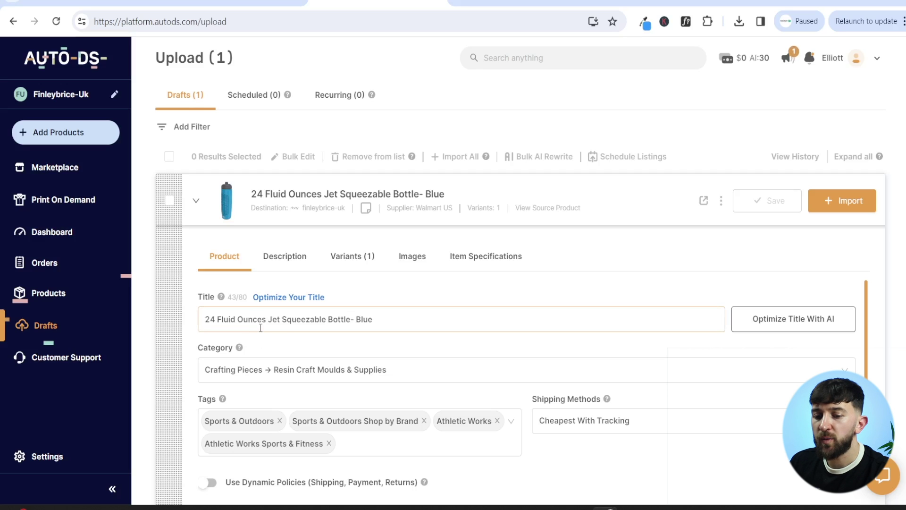
left_click(289, 299)
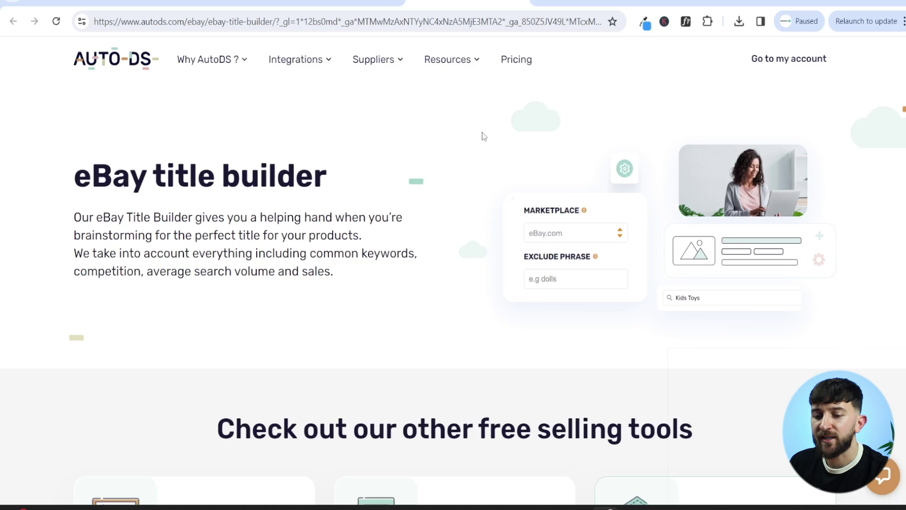
scroll(480, 100, "down", 8)
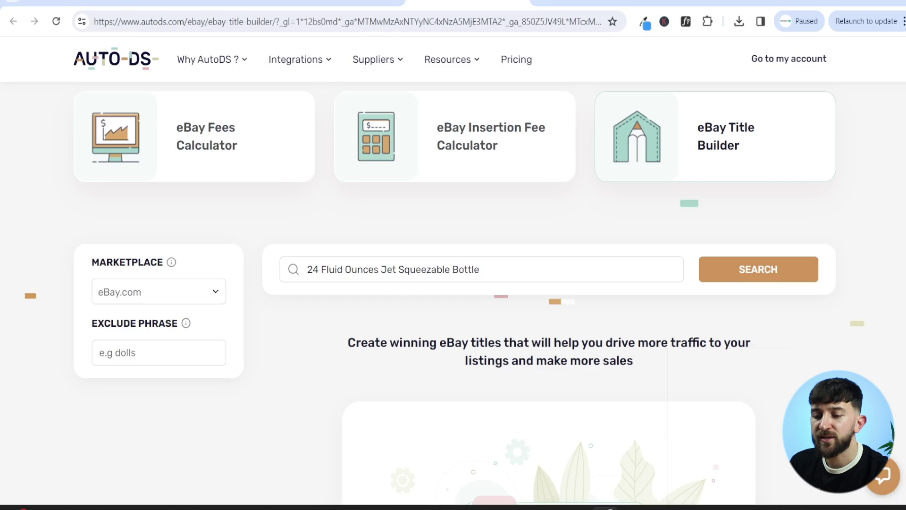
left_click(178, 296)
left_click(128, 337)
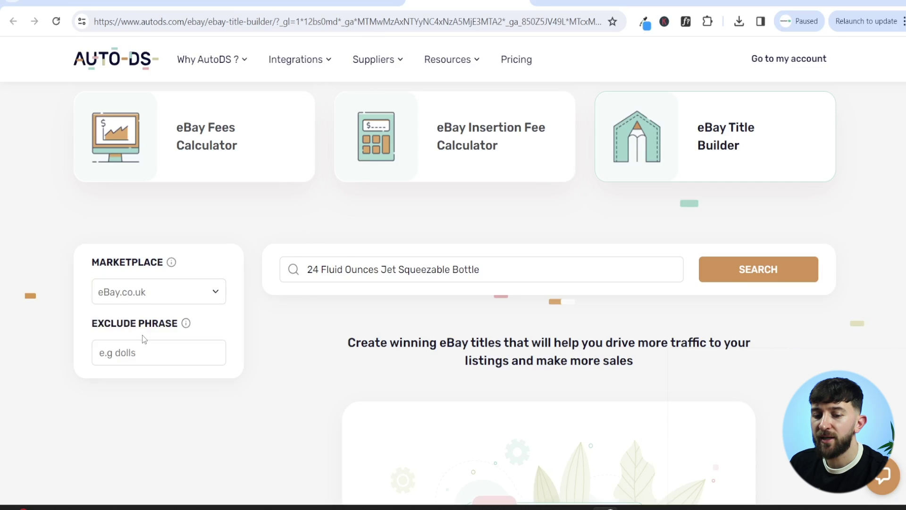
left_click(766, 279)
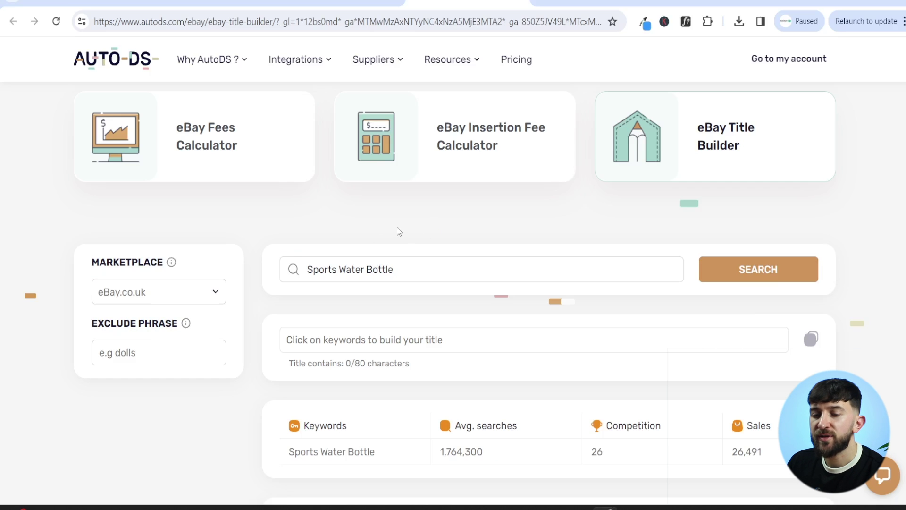
Step: Build a title from the keyword results "Gym Travel Drinking" and "Sports Water Bottles"
scroll(397, 228, "down", 3)
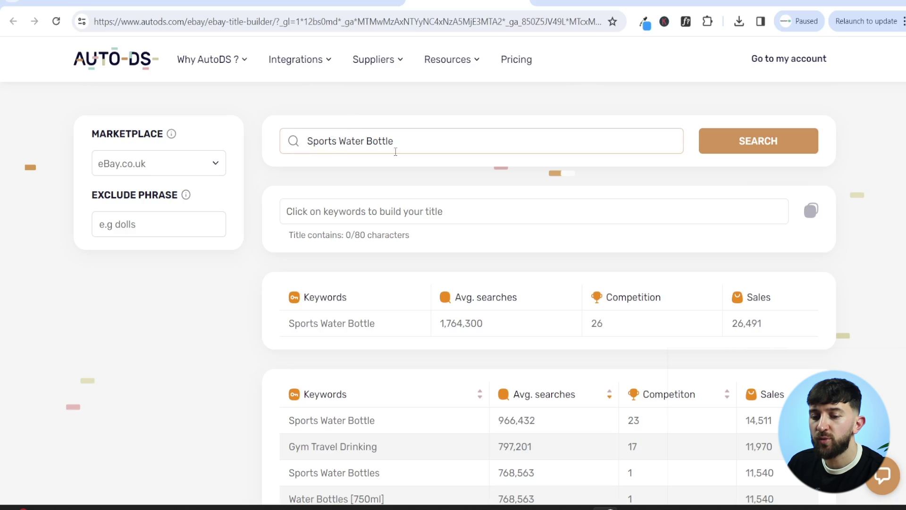
scroll(456, 221, "down", 3)
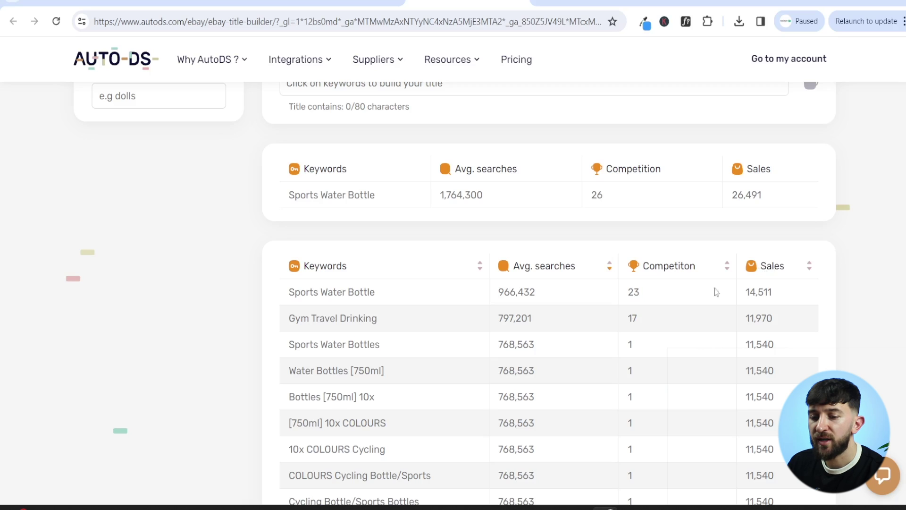
left_click(341, 323)
left_click(342, 347)
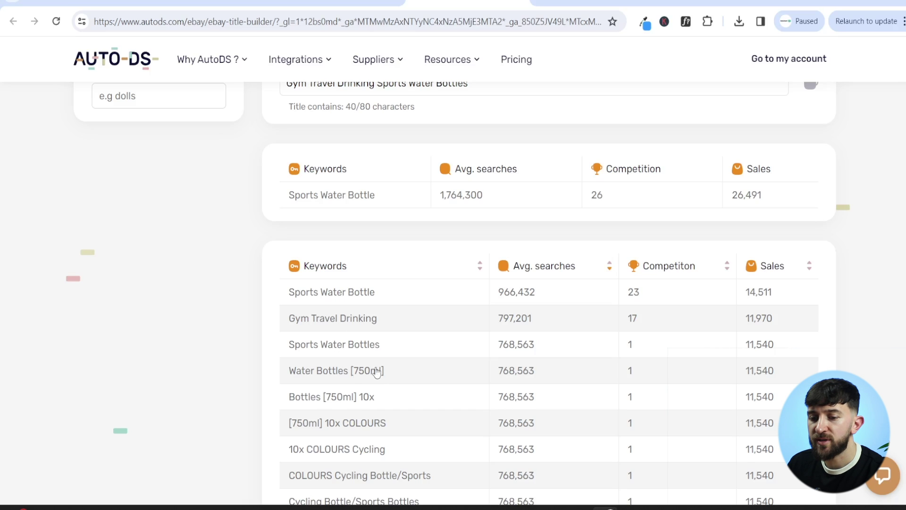
scroll(376, 373, "up", 3)
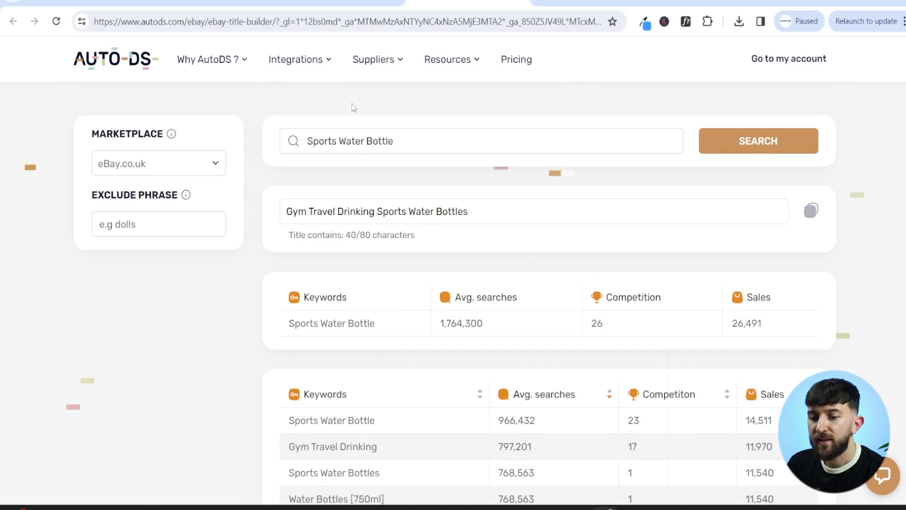
Step: Return to the draft and examine the AI writer's tone and temperature options for titles and descriptions without generating anything
left_click(341, 8)
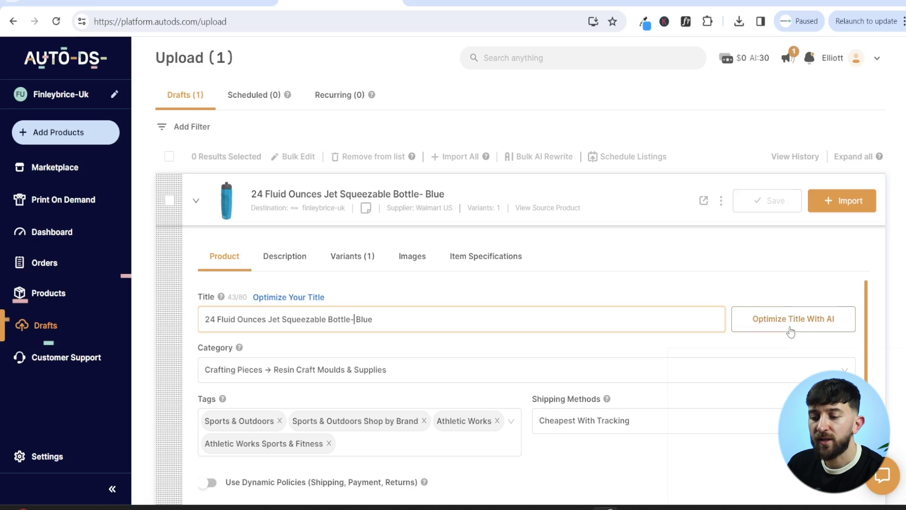
left_click(806, 325)
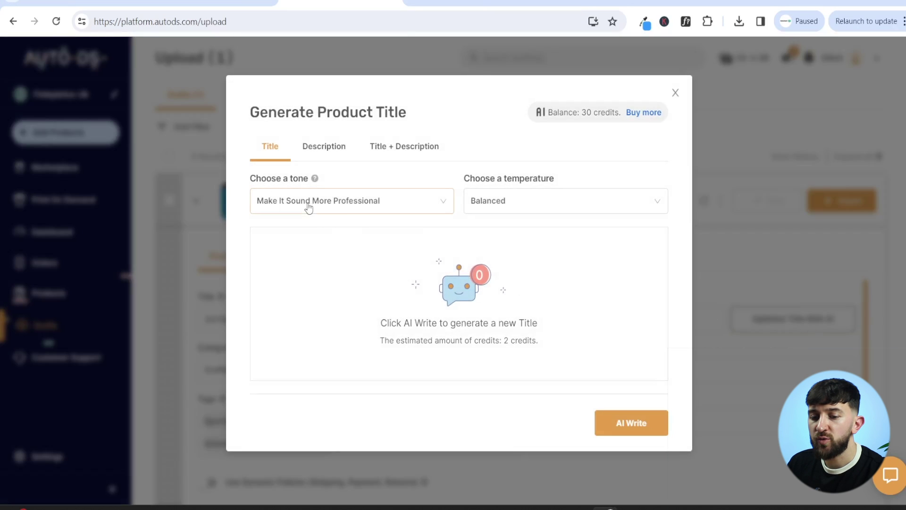
left_click(354, 204)
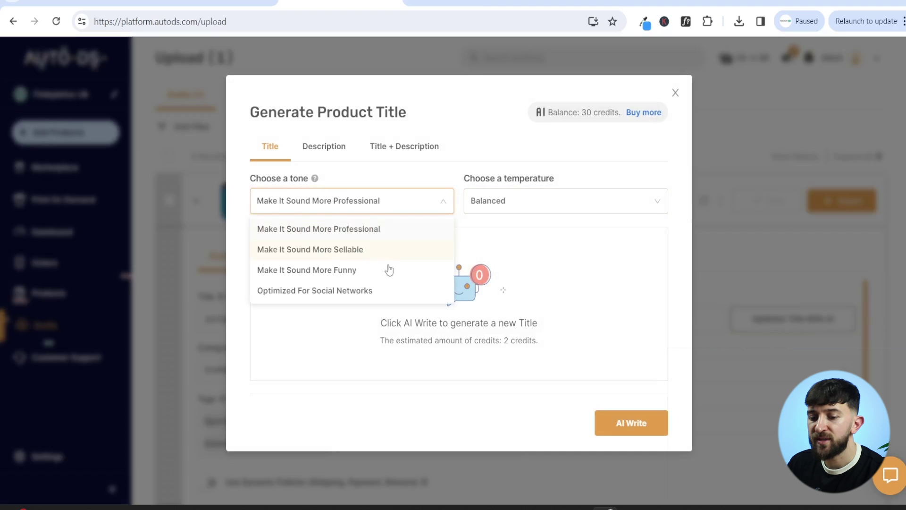
left_click(531, 200)
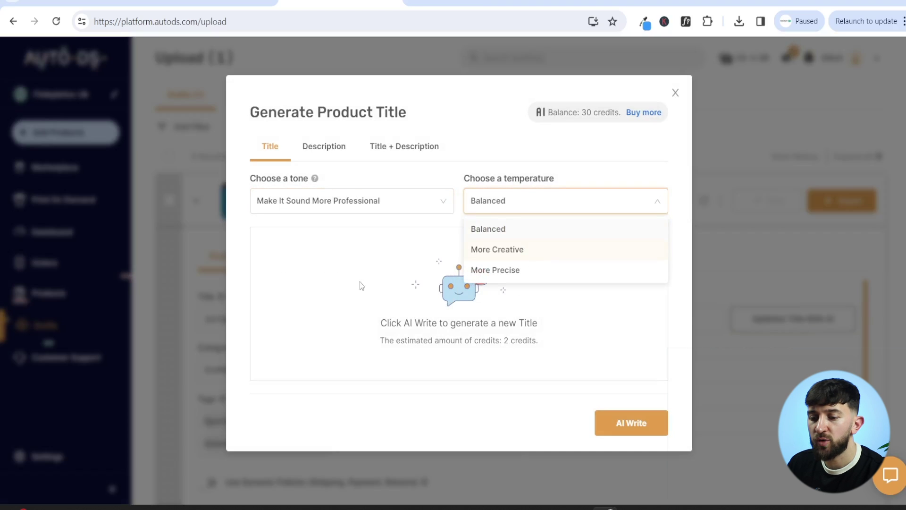
left_click(327, 282)
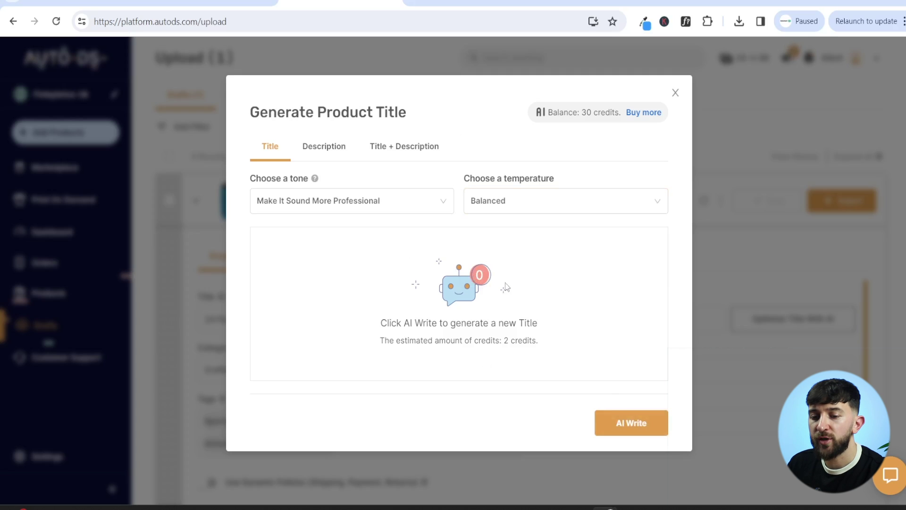
left_click(323, 150)
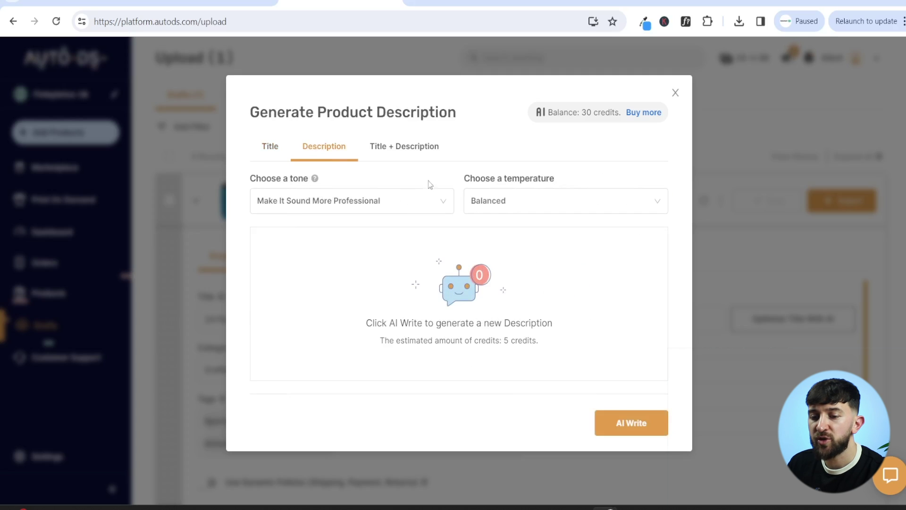
left_click(404, 152)
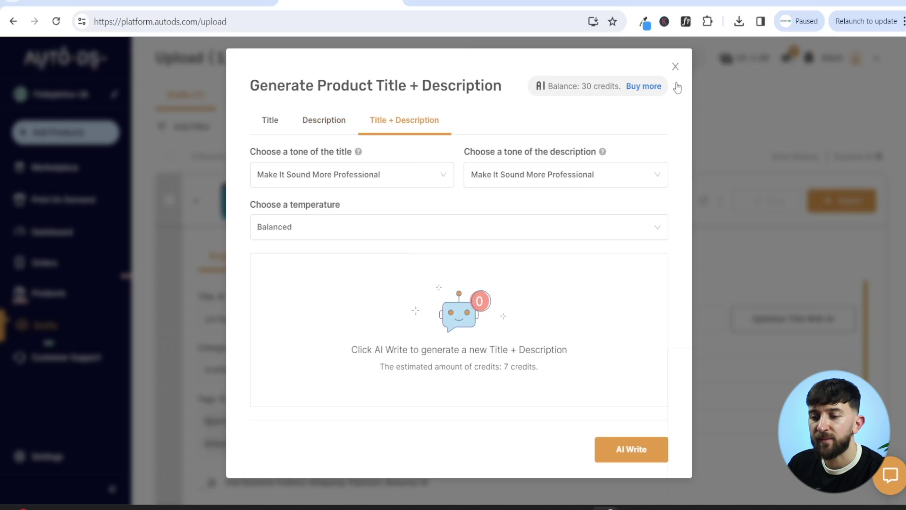
left_click(676, 67)
Step: Set the draft's title to "Gym Travel Drinking Sports Water Bottle - Blue"
left_click(388, 319)
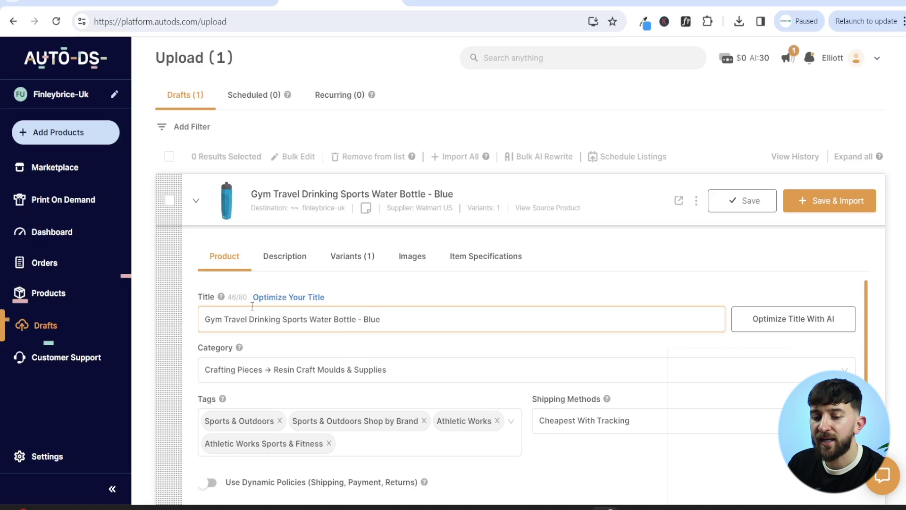
Step: Review the draft's category, tags, shipping method, policies, item location, monitoring options, and product description
scroll(425, 291, "down", 1)
scroll(425, 292, "down", 1)
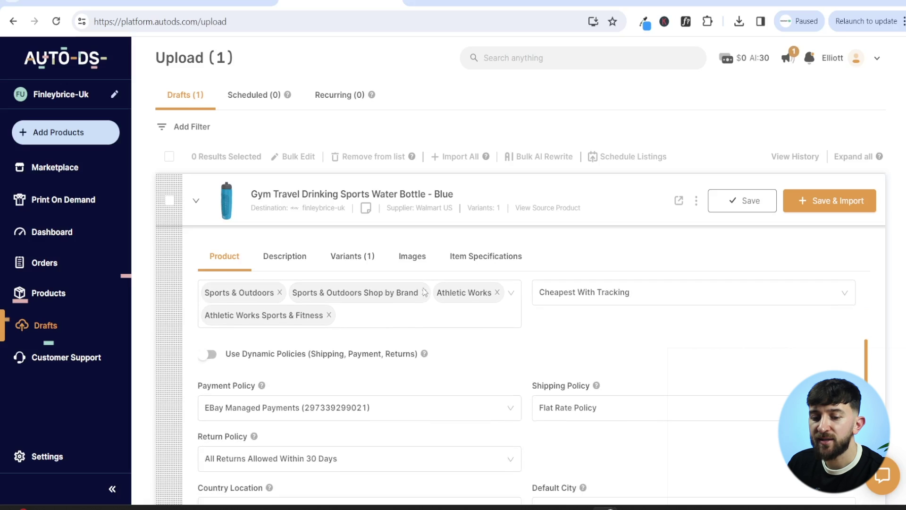
scroll(423, 301, "up", 1)
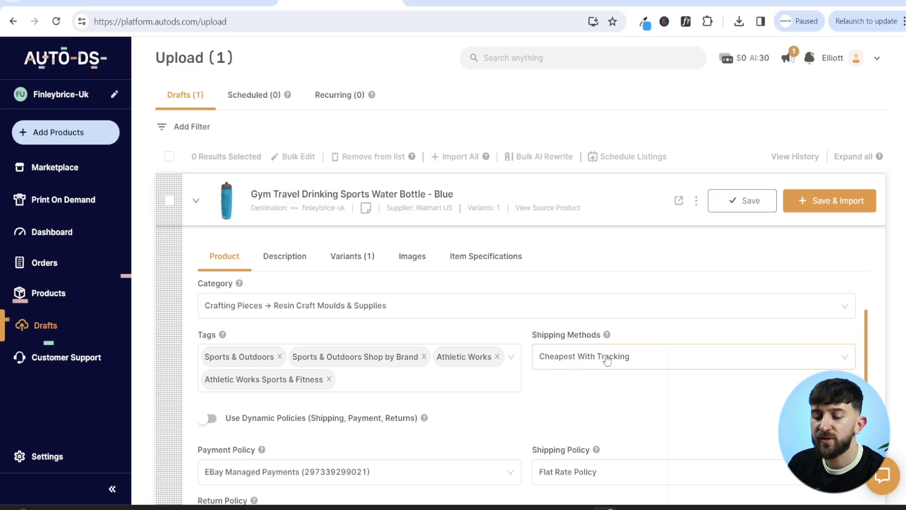
scroll(613, 357, "down", 1)
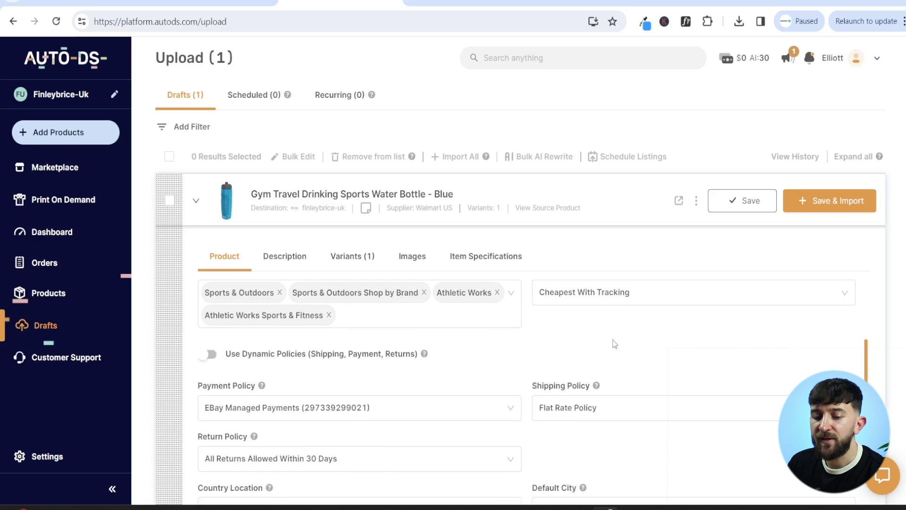
scroll(614, 344, "down", 1)
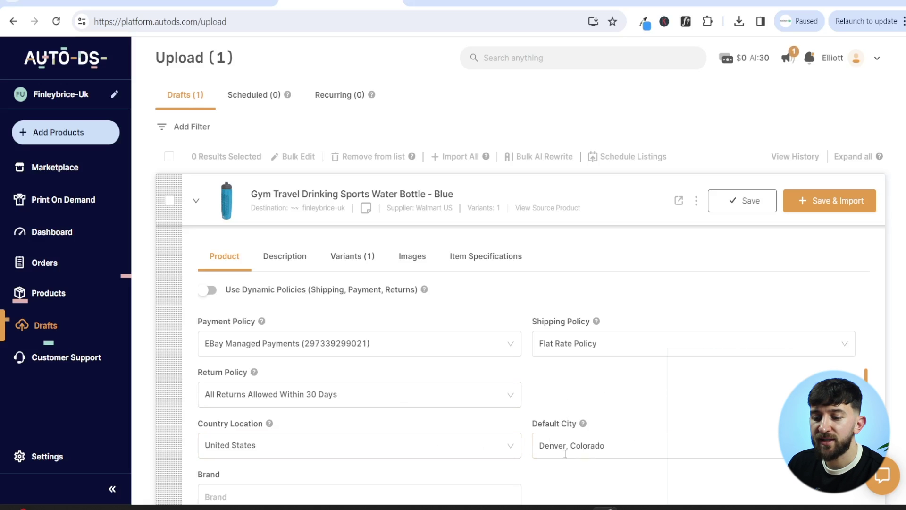
scroll(635, 377, "down", 2)
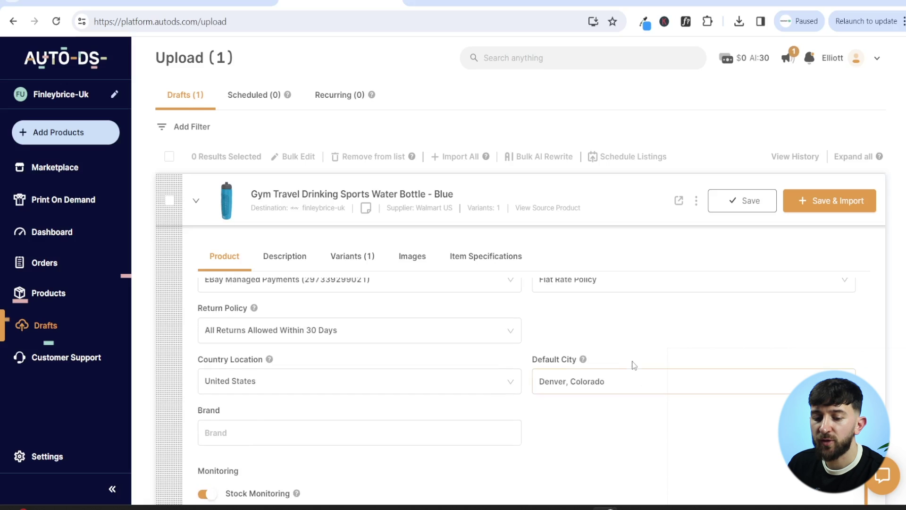
scroll(331, 392, "down", 1)
scroll(369, 375, "down", 1)
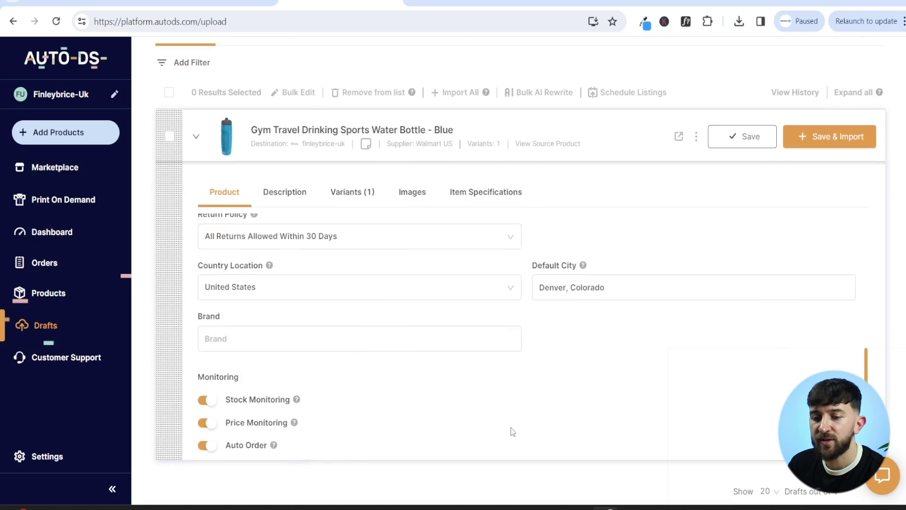
scroll(515, 429, "up", 5)
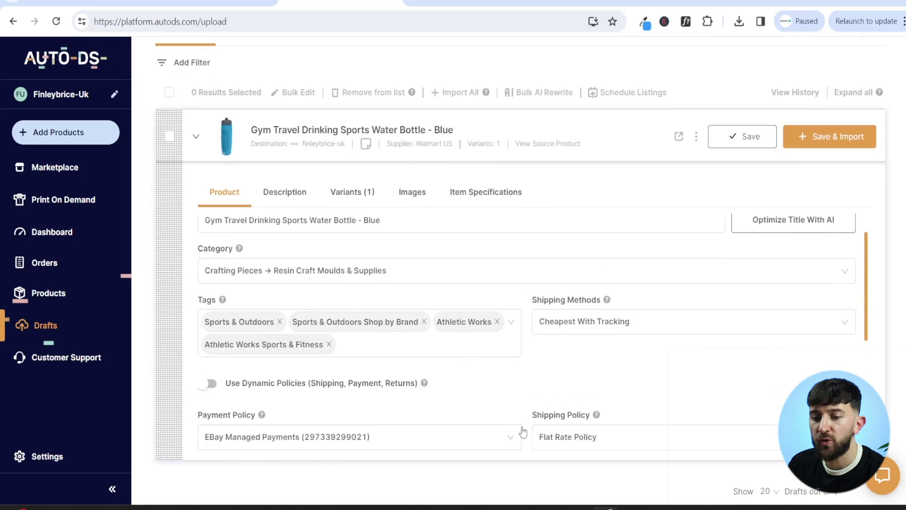
left_click(288, 194)
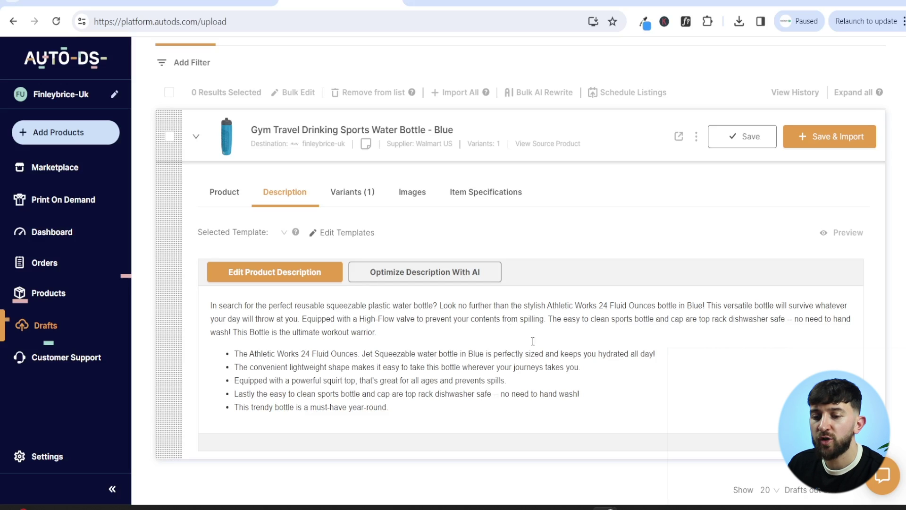
Step: Turn on rounding cents to .99 in the blue variant's pricing and save the variant
left_click(362, 195)
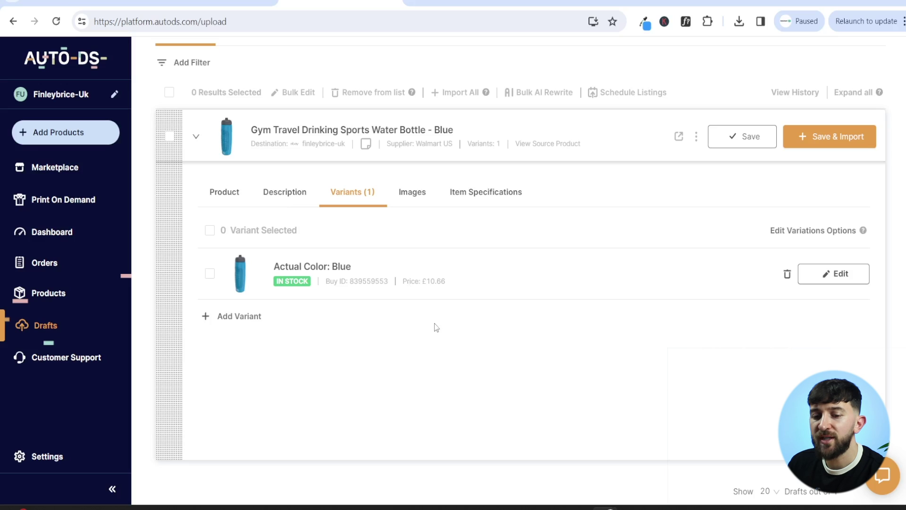
left_click(832, 278)
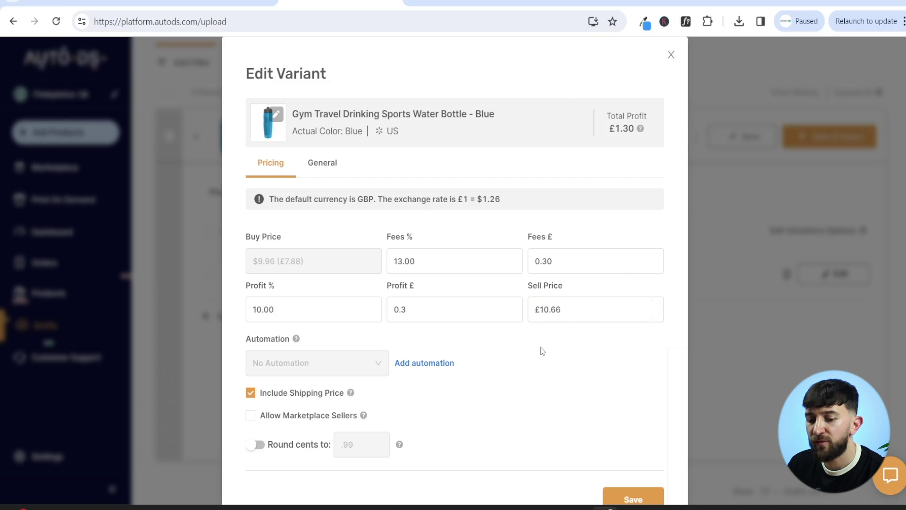
left_click(259, 445)
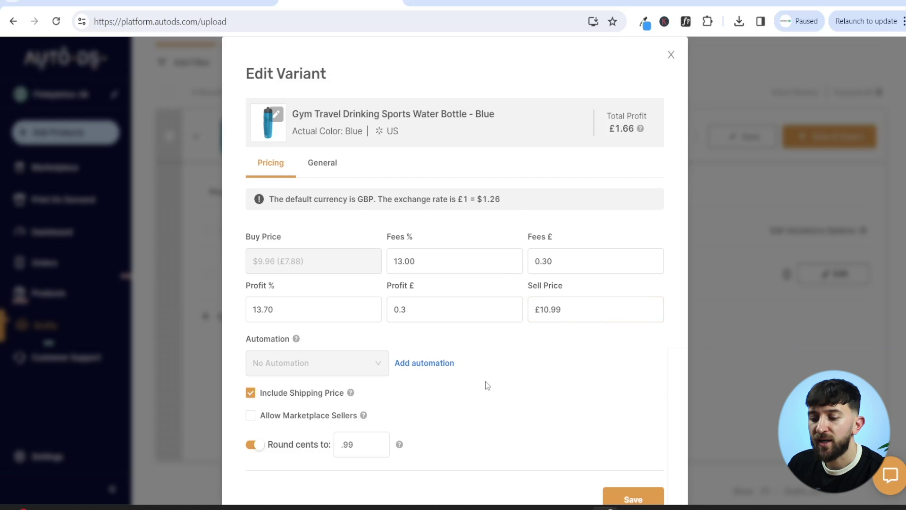
left_click(634, 499)
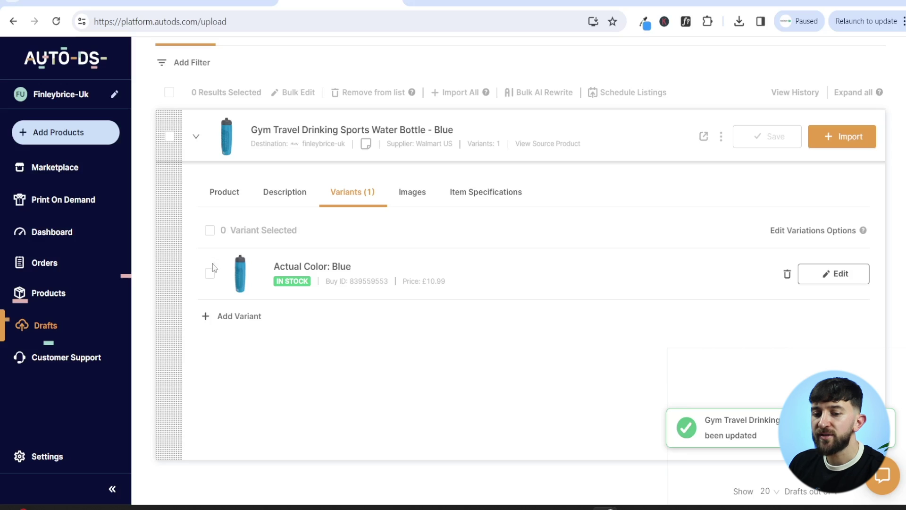
left_click(210, 231)
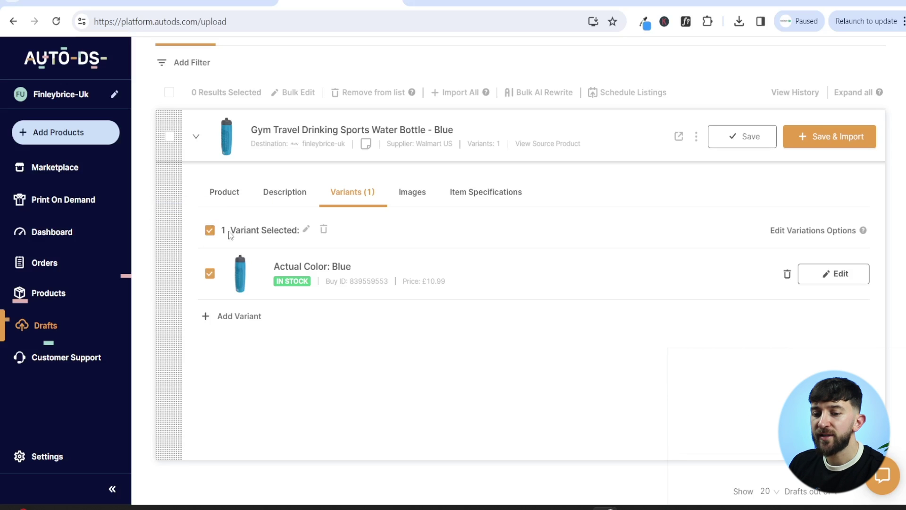
left_click(306, 230)
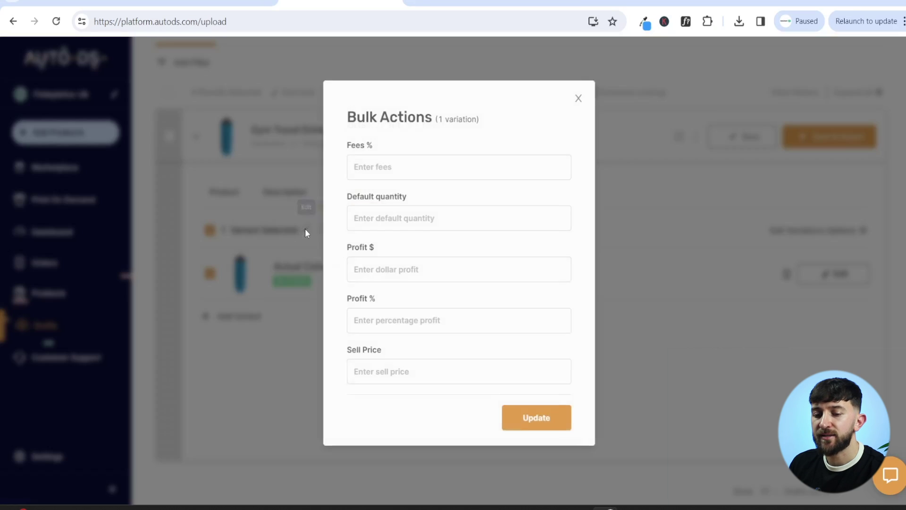
left_click(399, 165)
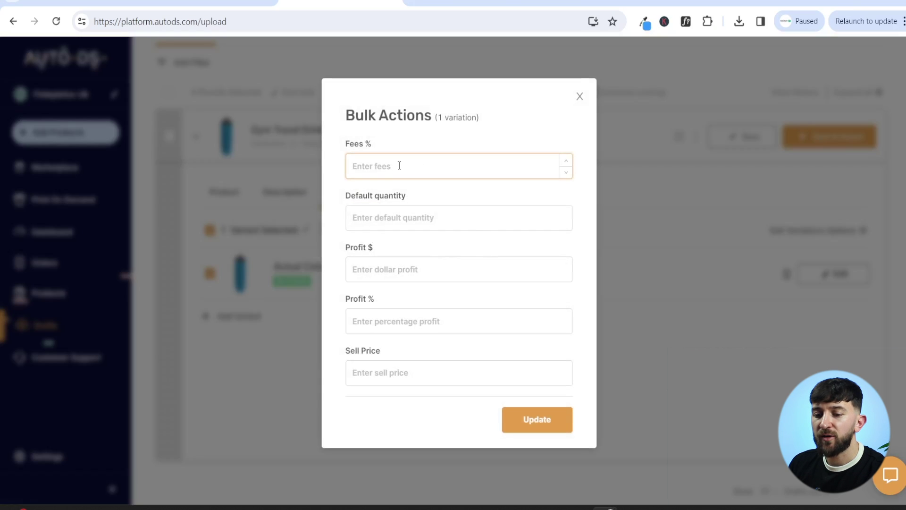
type("13")
left_click(409, 212)
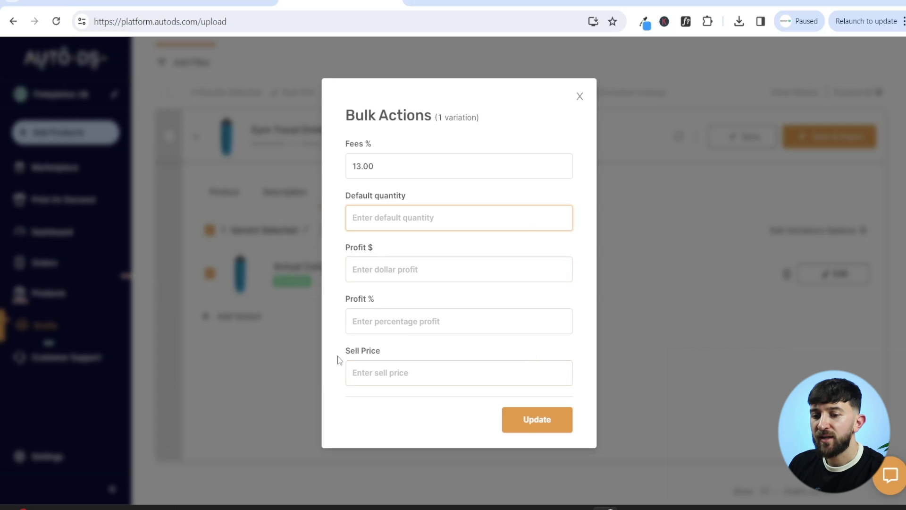
left_click(580, 96)
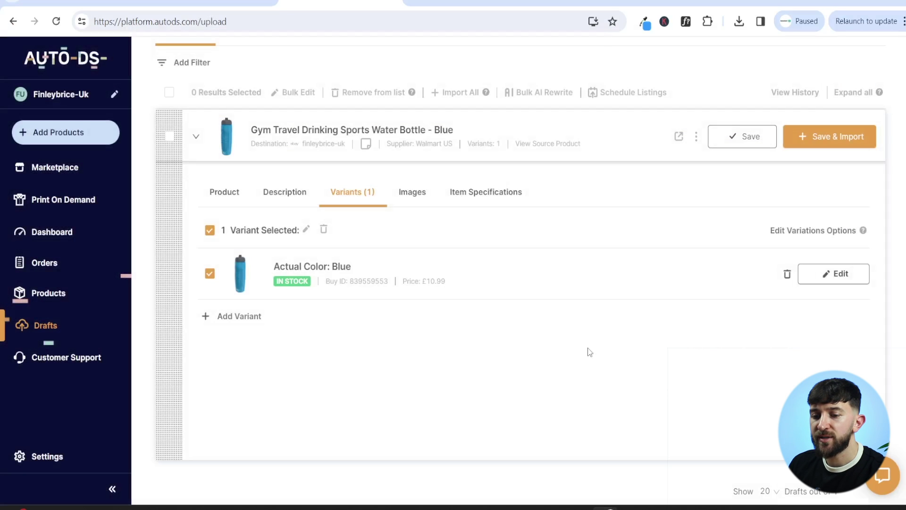
Step: Look over the draft's images, opening the second one in the image editor and saving it unedited, then select all images
left_click(419, 193)
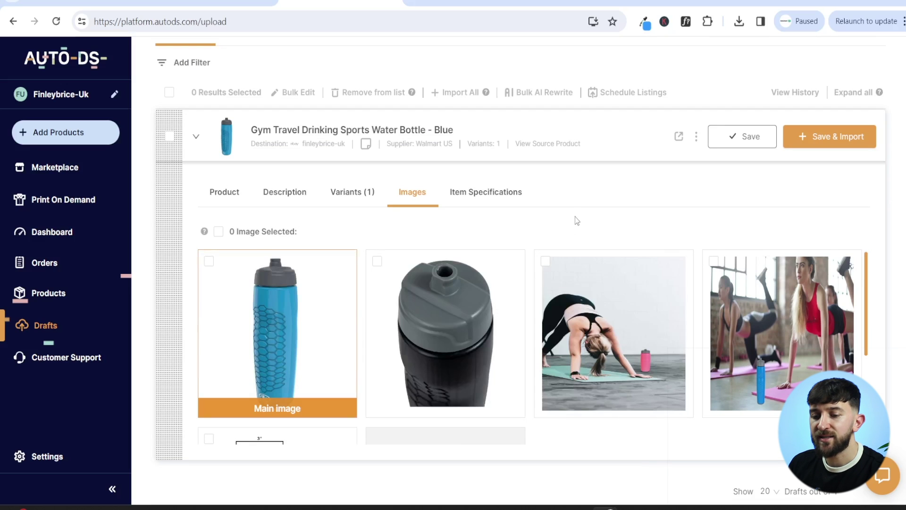
mouse_move(468, 336)
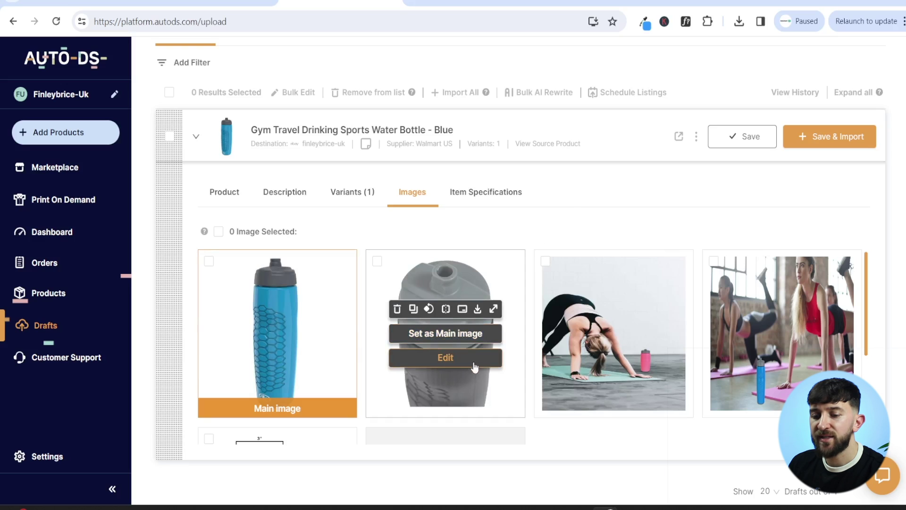
left_click(446, 359)
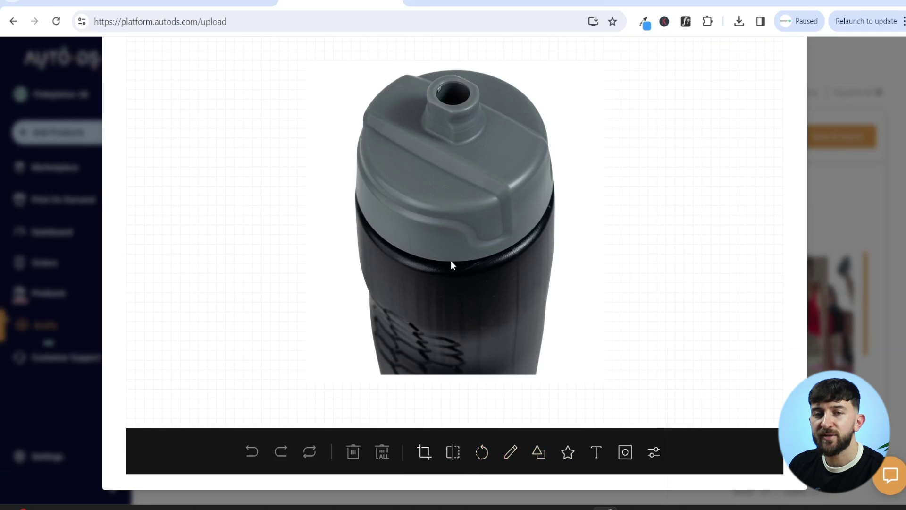
scroll(545, 333, "up", 3)
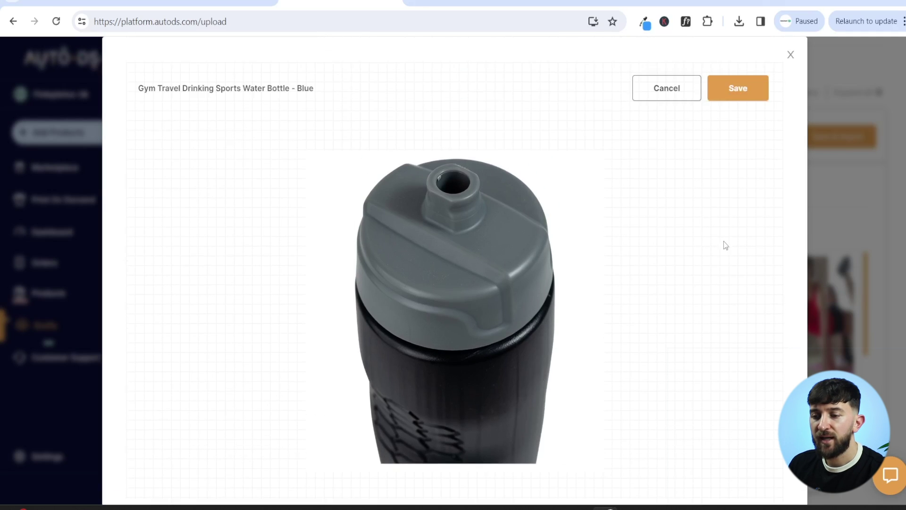
left_click(741, 90)
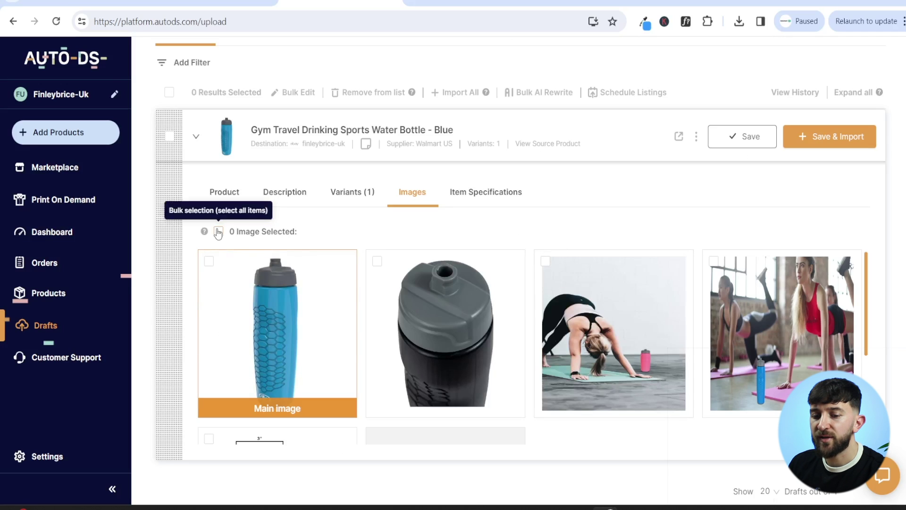
left_click(209, 262)
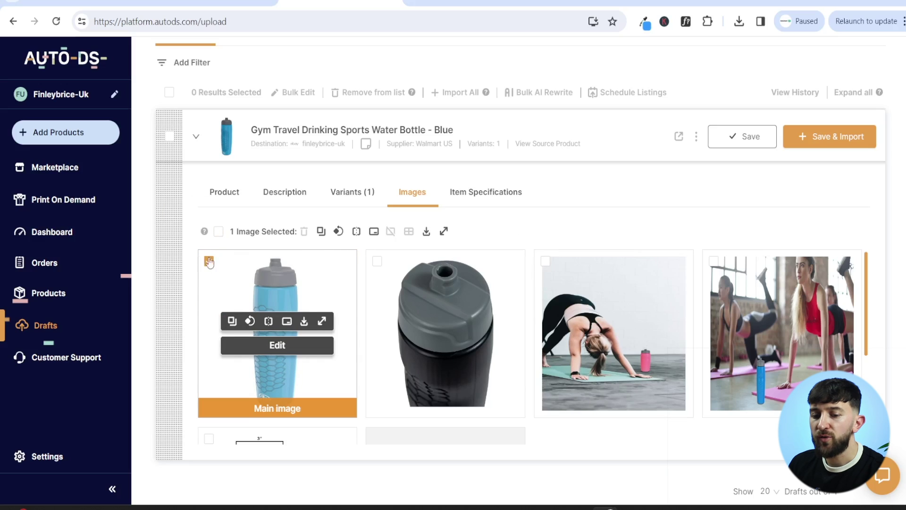
left_click(219, 232)
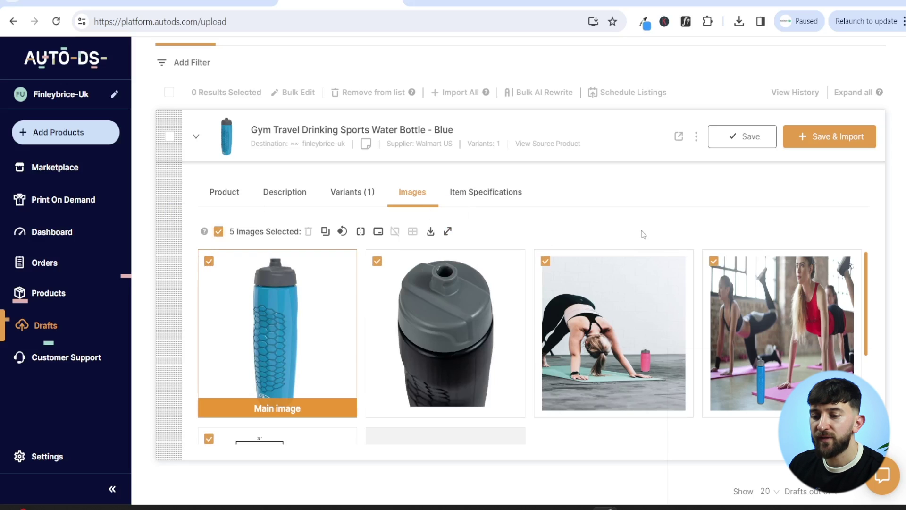
Step: Review the draft's item specifications, then save the water bottle draft and import it to the eBay store
left_click(488, 197)
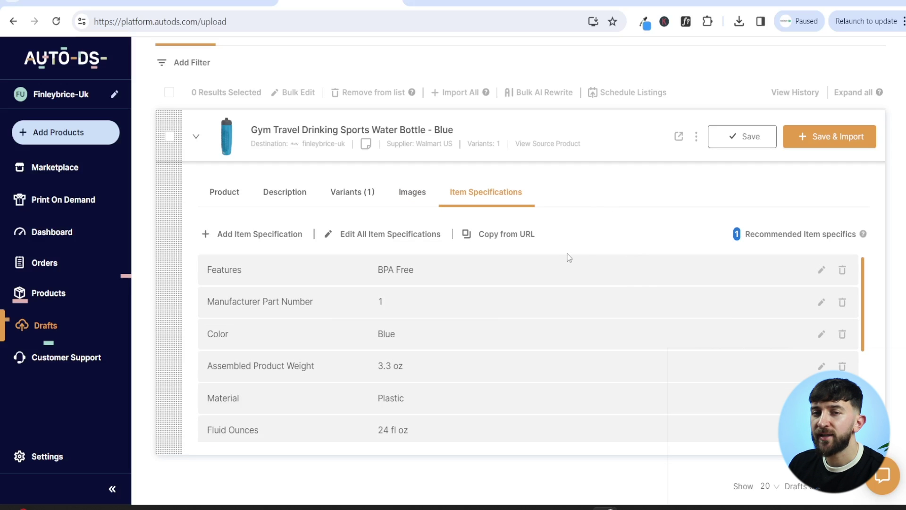
scroll(615, 259, "down", 4)
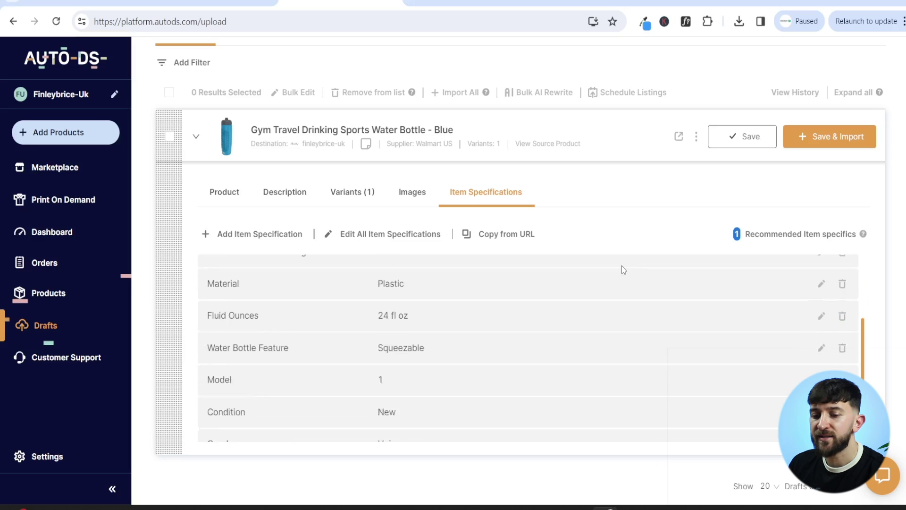
scroll(573, 336, "up", 4)
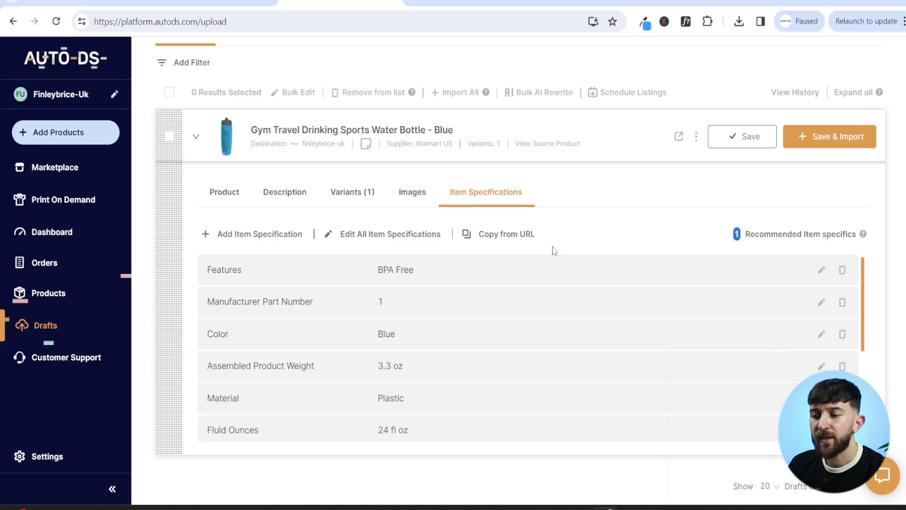
left_click(821, 139)
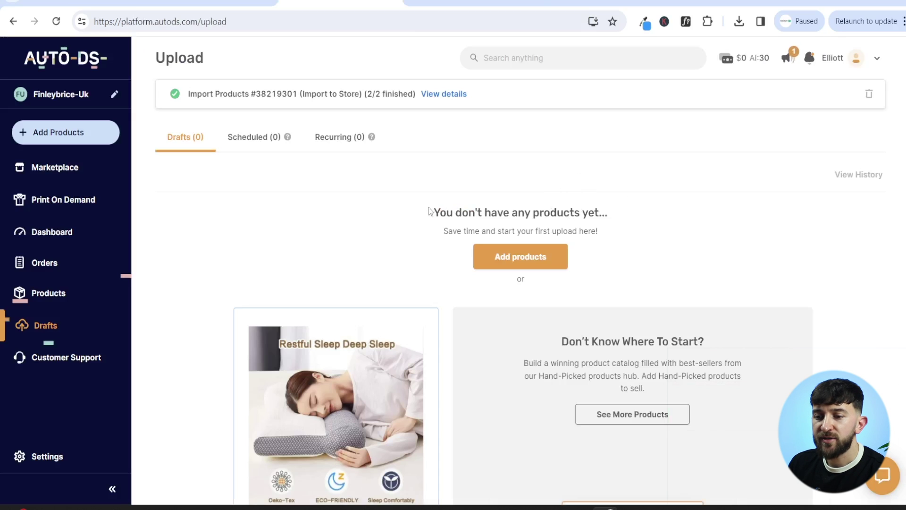
Step: Switch to eBay, go to the selling overview, and open the "Gym Travel Drinking Sports Water Bottle - Blue" listing to check it
left_click(548, 3)
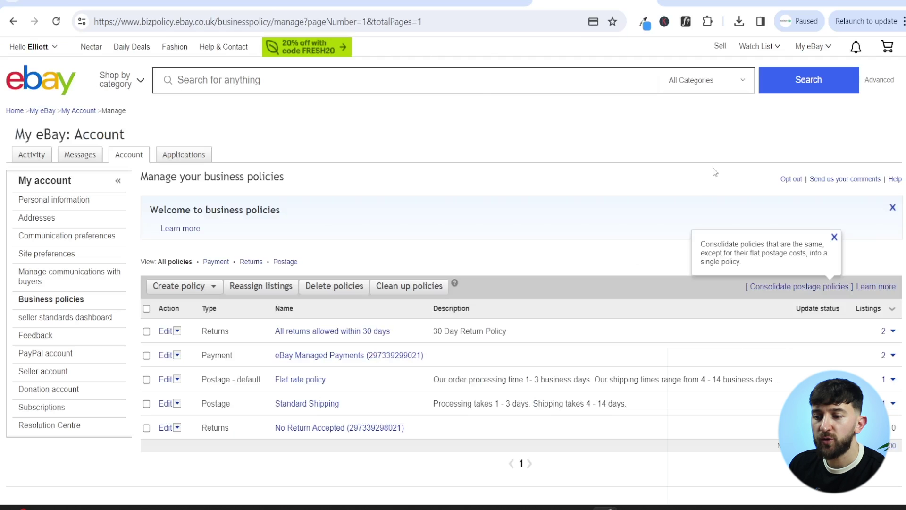
mouse_move(821, 49)
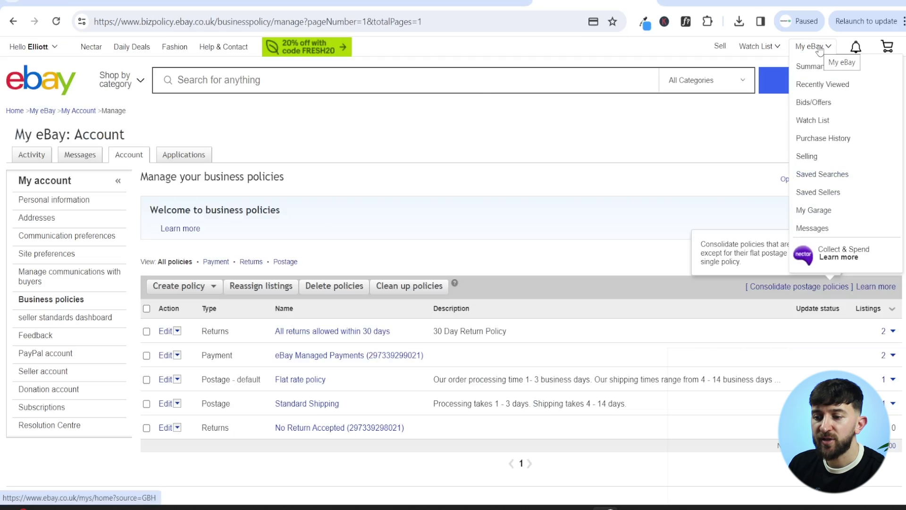
left_click(808, 157)
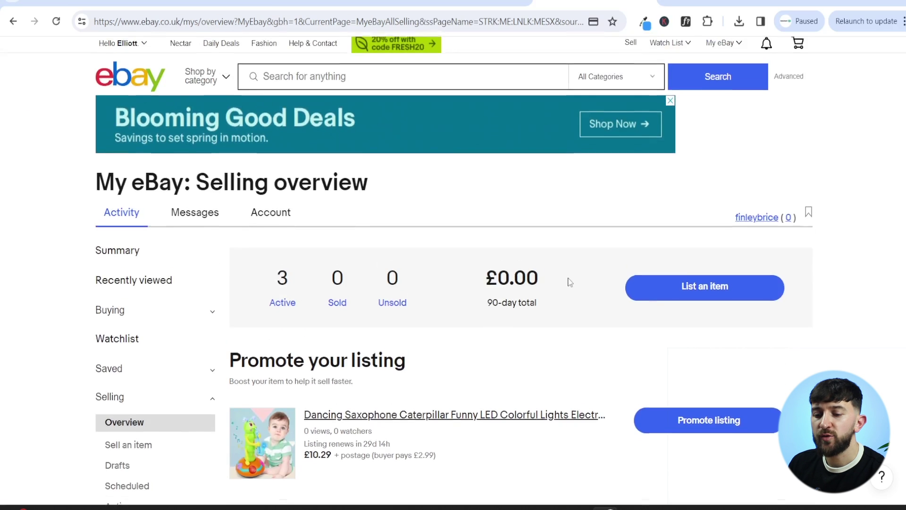
scroll(573, 240, "down", 5)
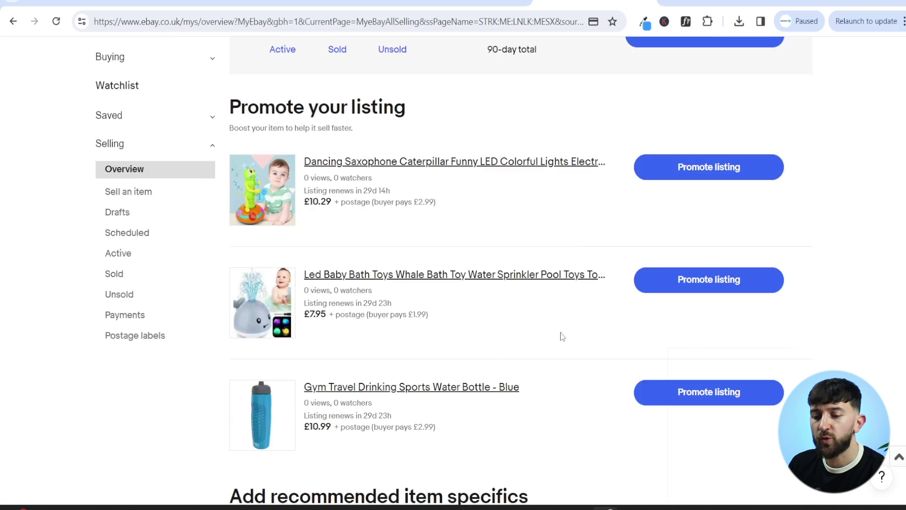
left_click(421, 388)
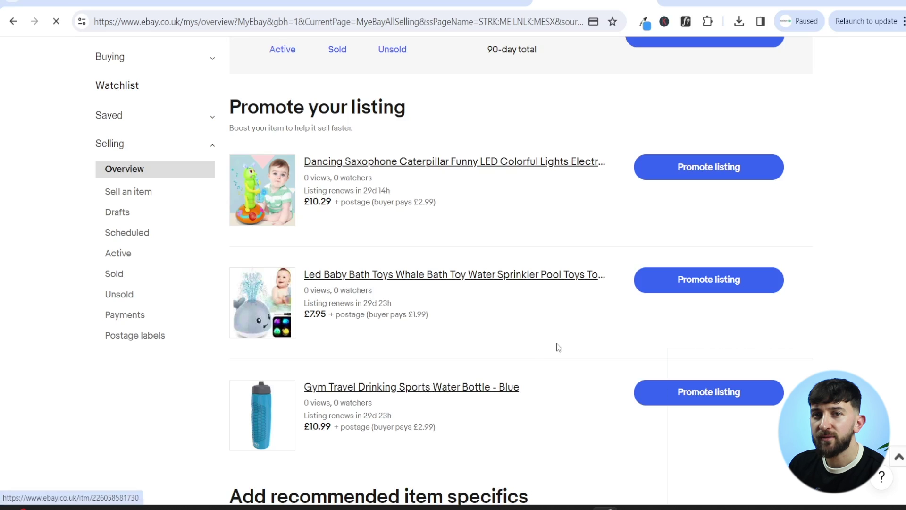
scroll(538, 250, "down", 1)
scroll(552, 274, "up", 1)
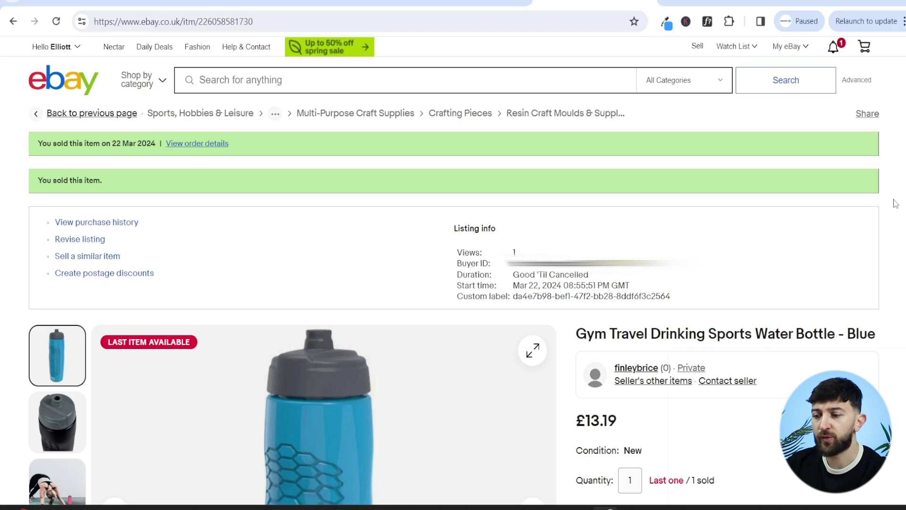
Step: Return to AutoDS and open the orders list, briefly viewing the support options and closing them again
left_click(467, 4)
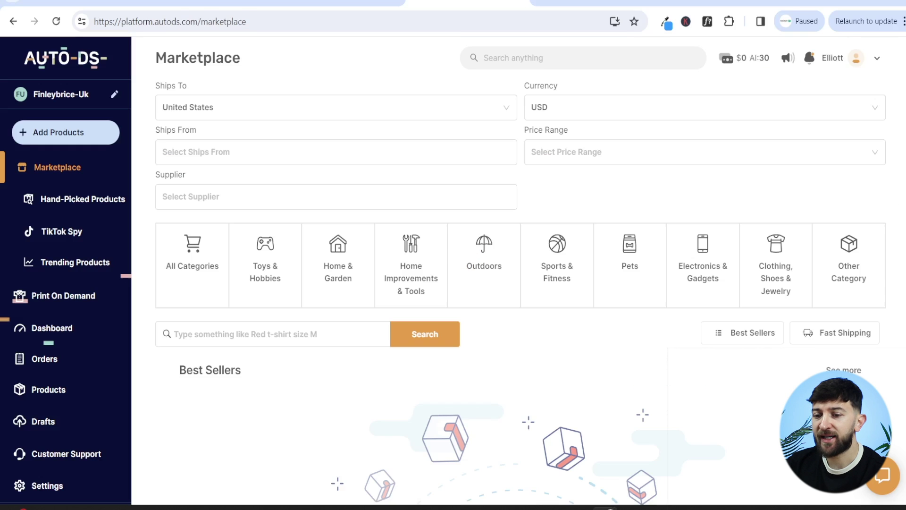
left_click(47, 358)
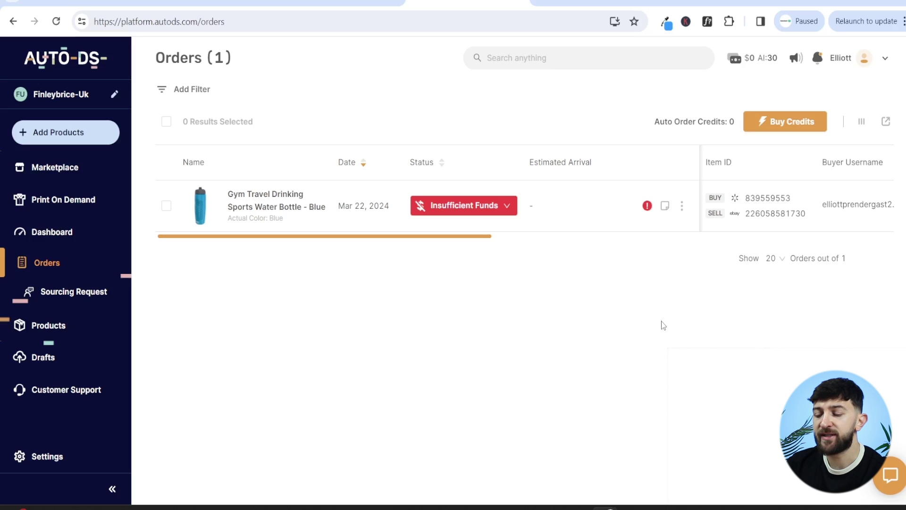
left_click(901, 477)
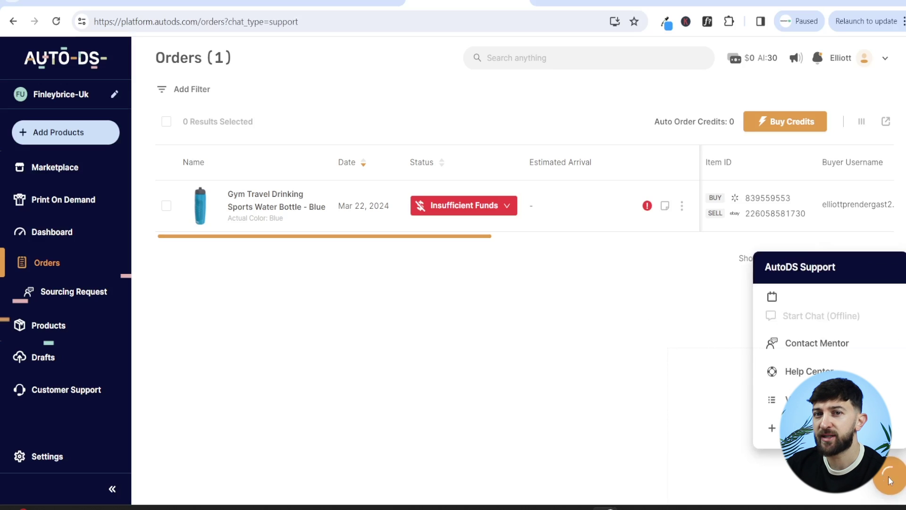
left_click(890, 476)
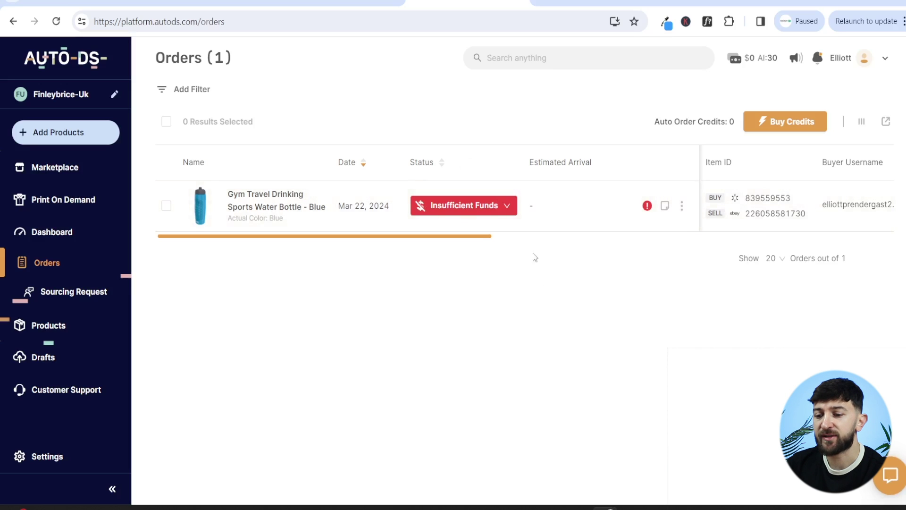
Step: From the water bottle order, add a credit card payment account with its card details and load $50 into the managed order balance
left_click(507, 209)
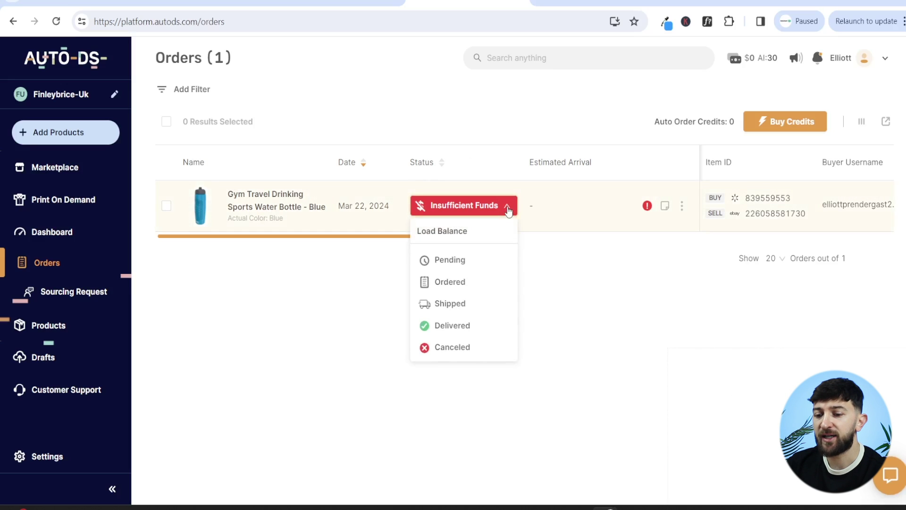
left_click(457, 234)
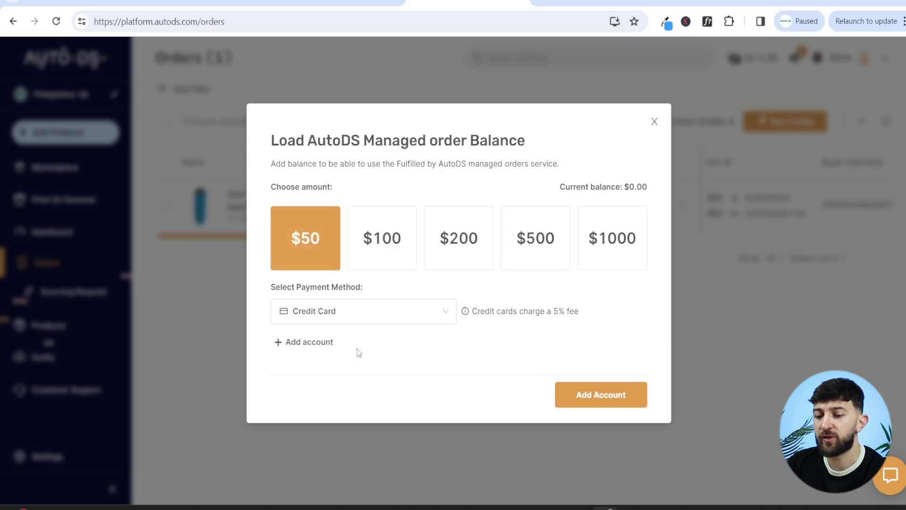
left_click(309, 342)
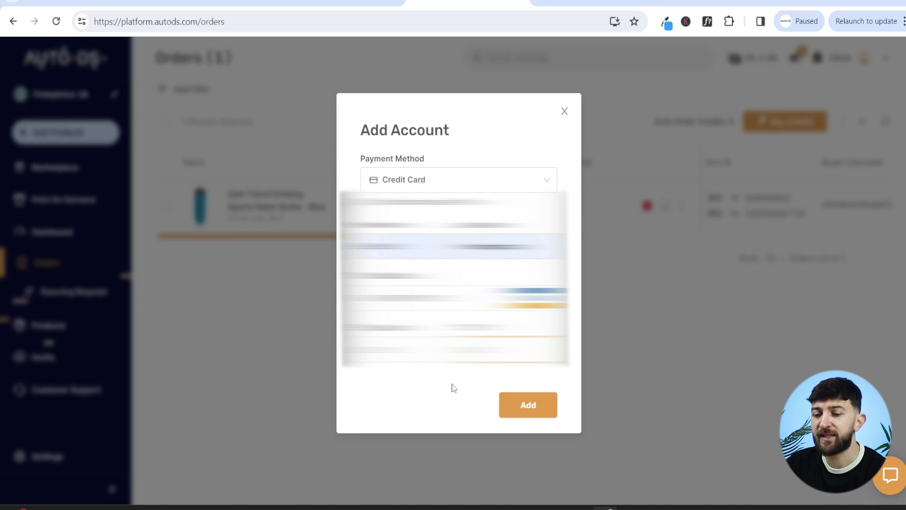
left_click(469, 183)
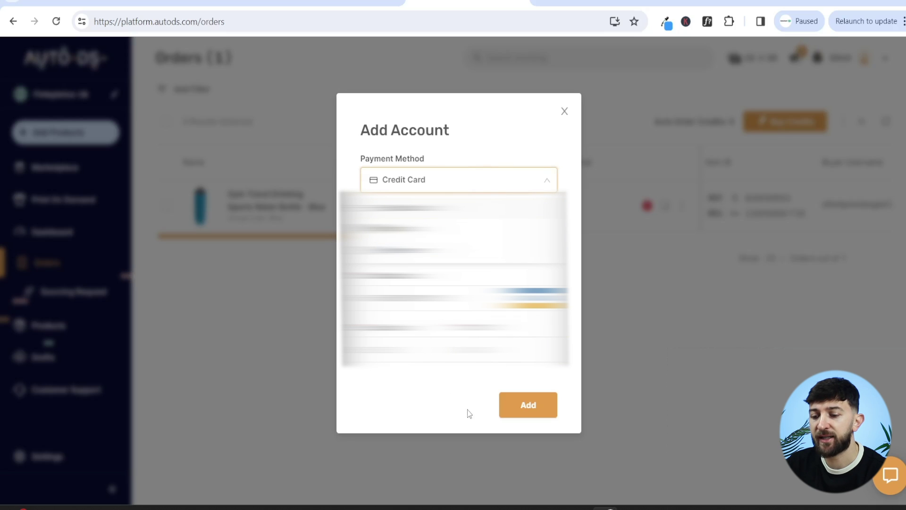
left_click(529, 406)
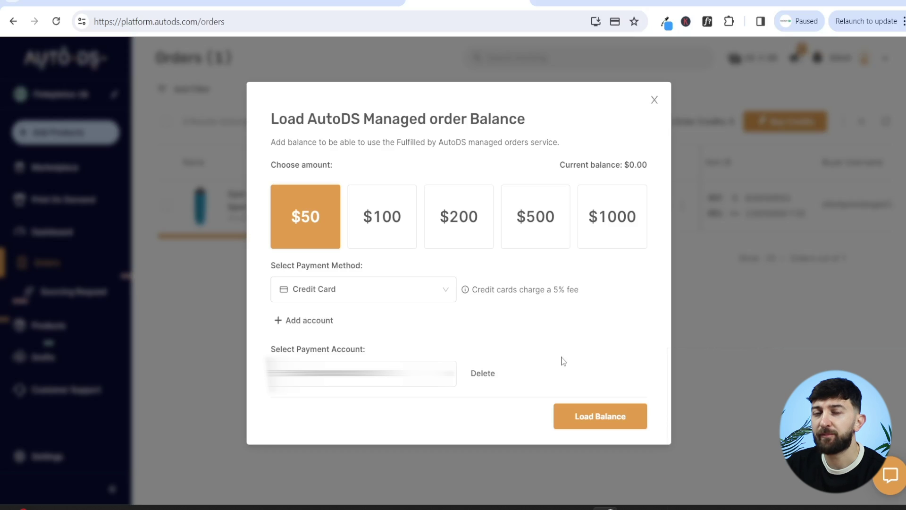
left_click(604, 427)
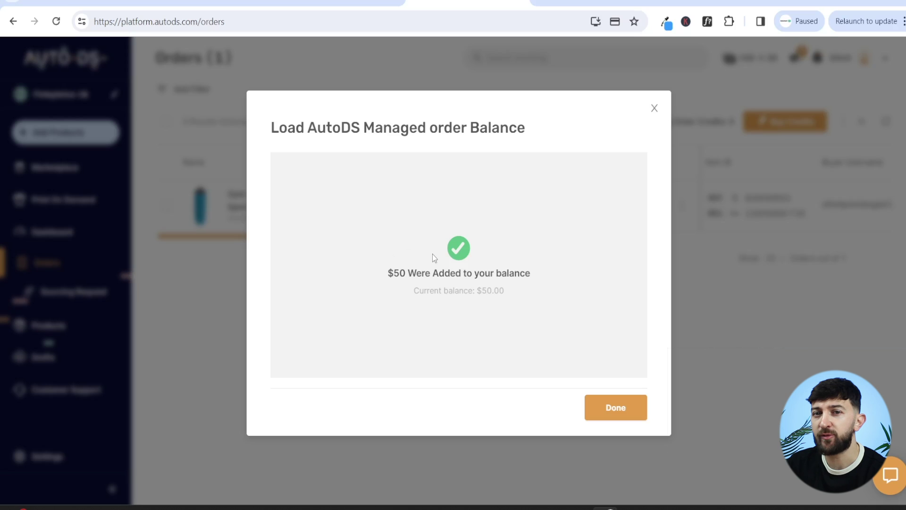
left_click(616, 409)
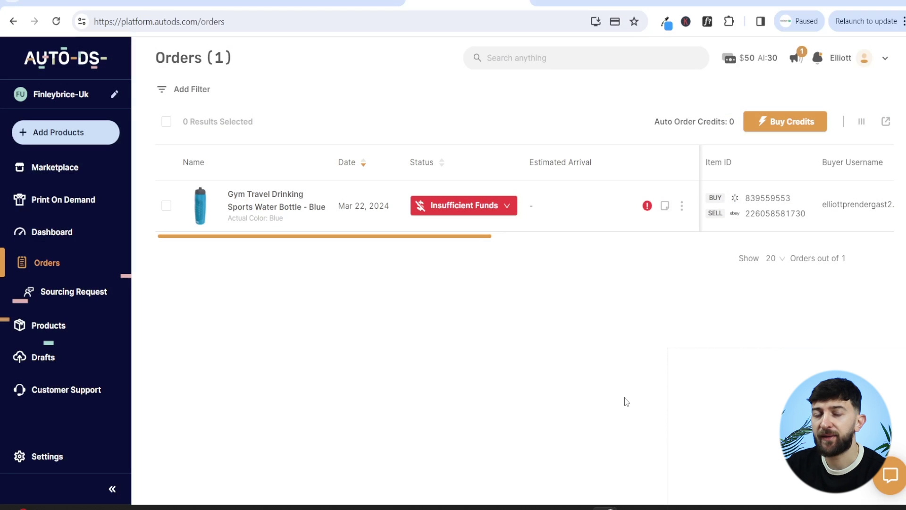
Step: Reload the orders page and send the water bottle order to Auto Order
left_click(56, 22)
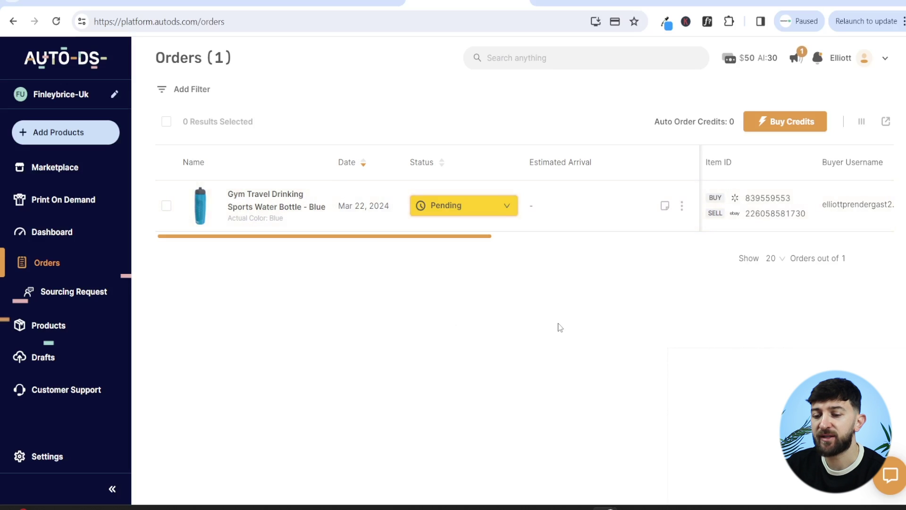
left_click(504, 211)
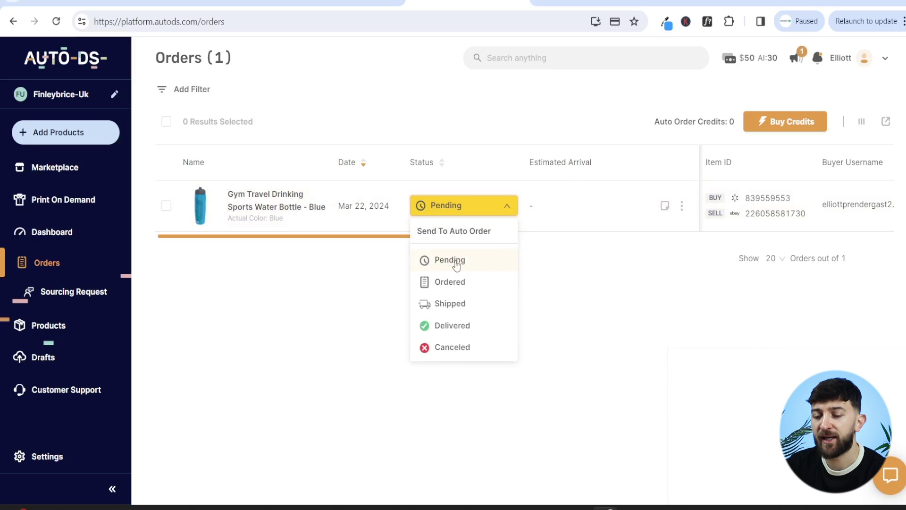
left_click(460, 232)
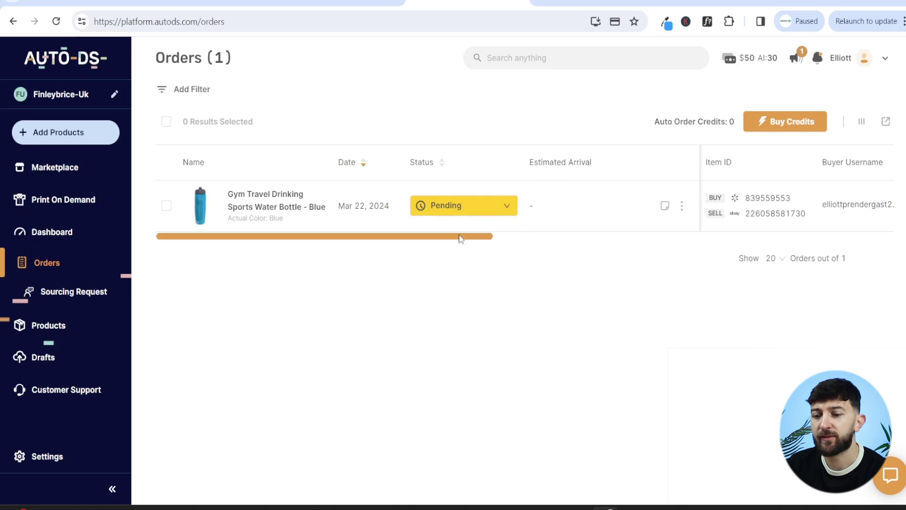